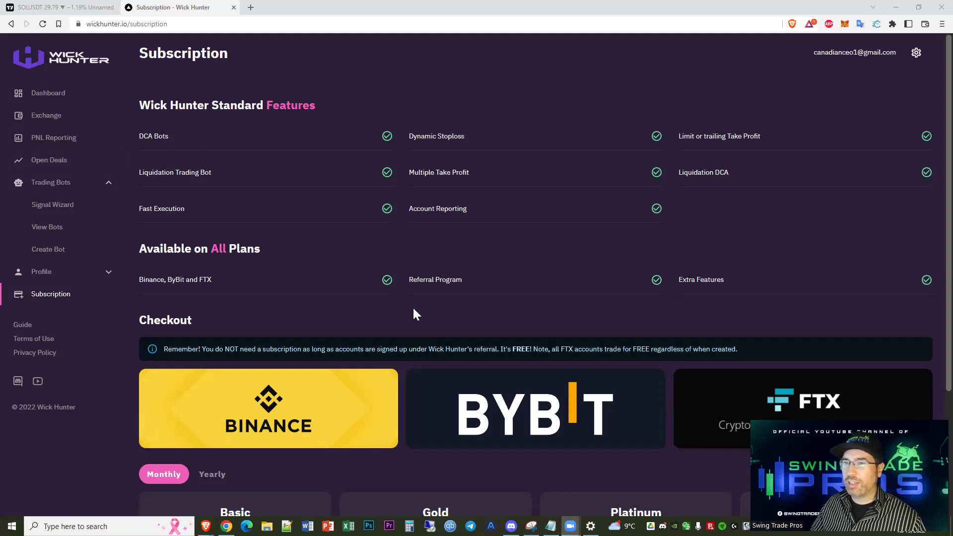
scroll(415, 314, down, 1)
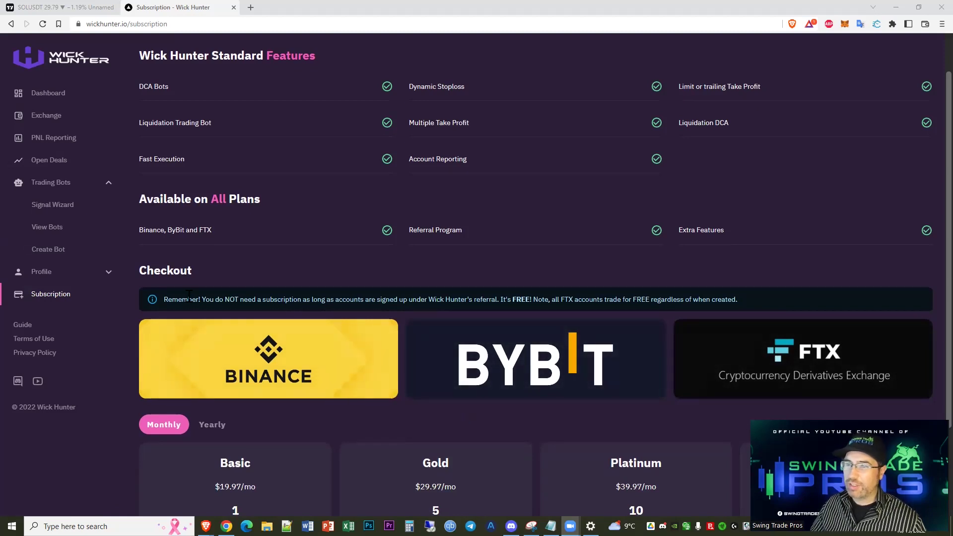
scroll(387, 347, down, 1)
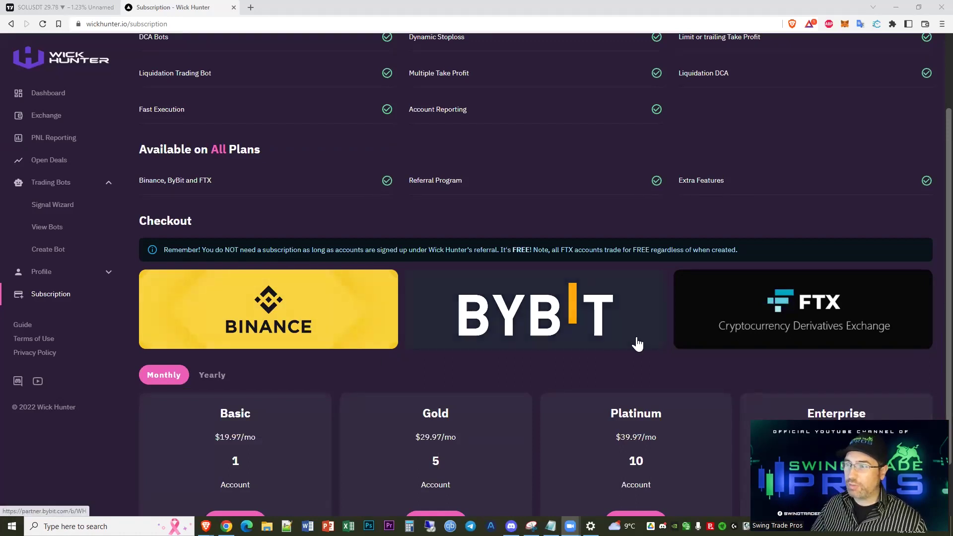
scroll(486, 385, down, 1)
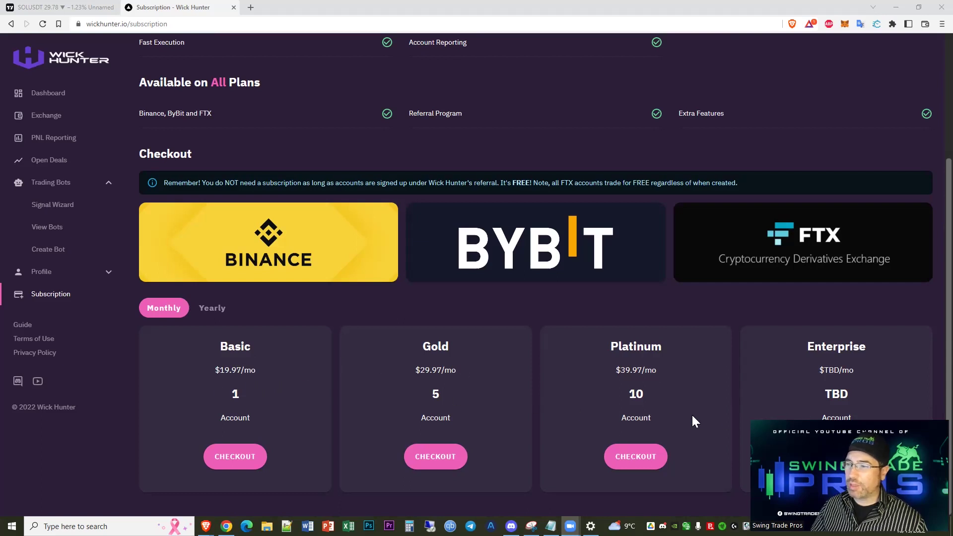
scroll(378, 397, up, 3)
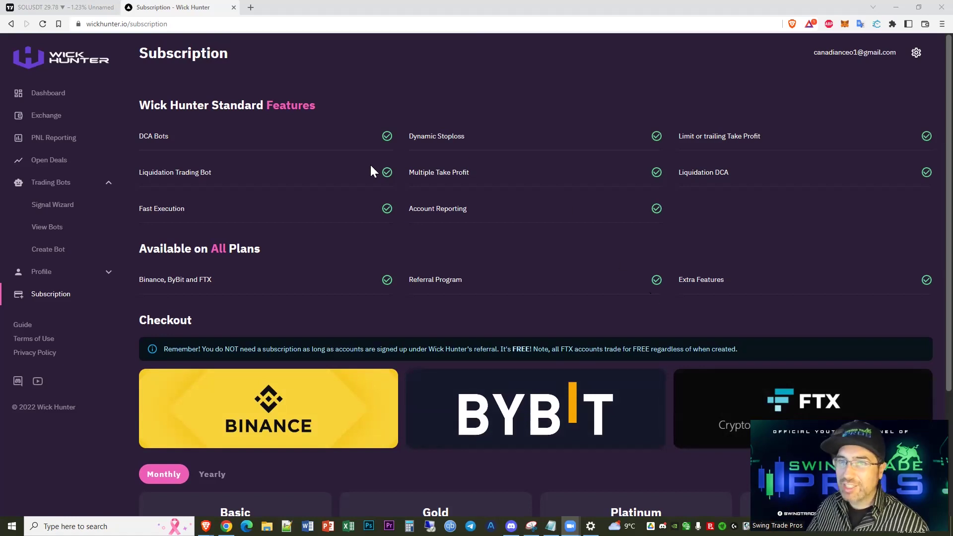
Show the SOL chart on 1-minute candles and add the invite-only STP PSAR V5 indicator
click(84, 7)
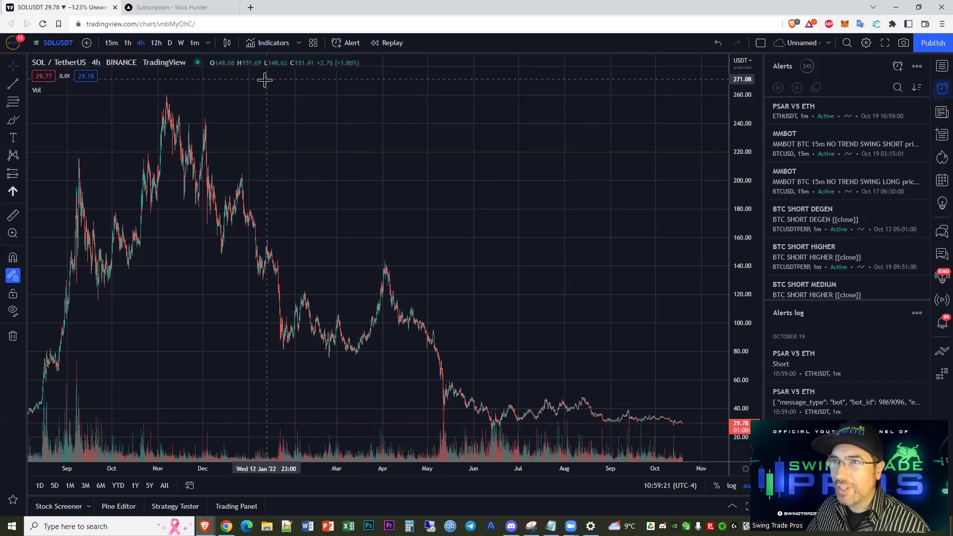
click(195, 42)
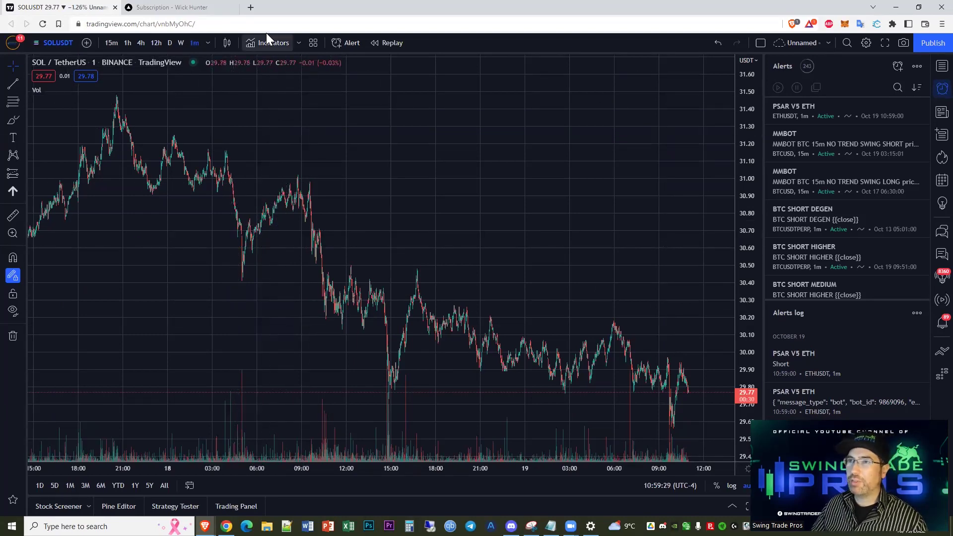
click(268, 46)
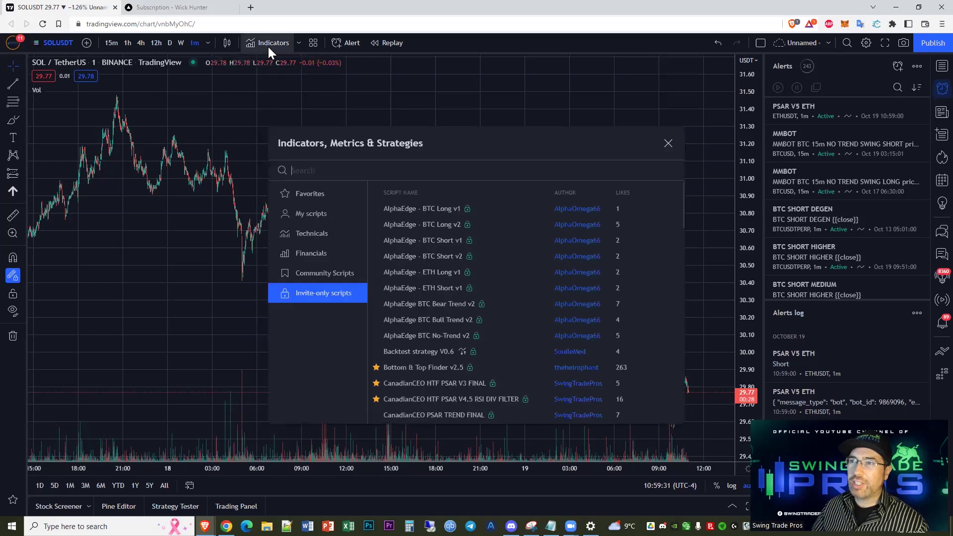
scroll(502, 278, down, 10)
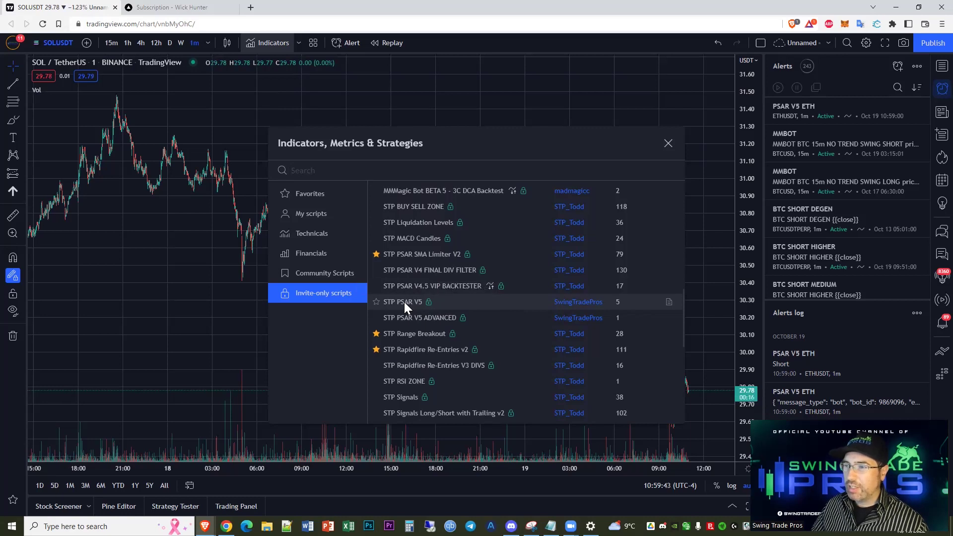
click(404, 302)
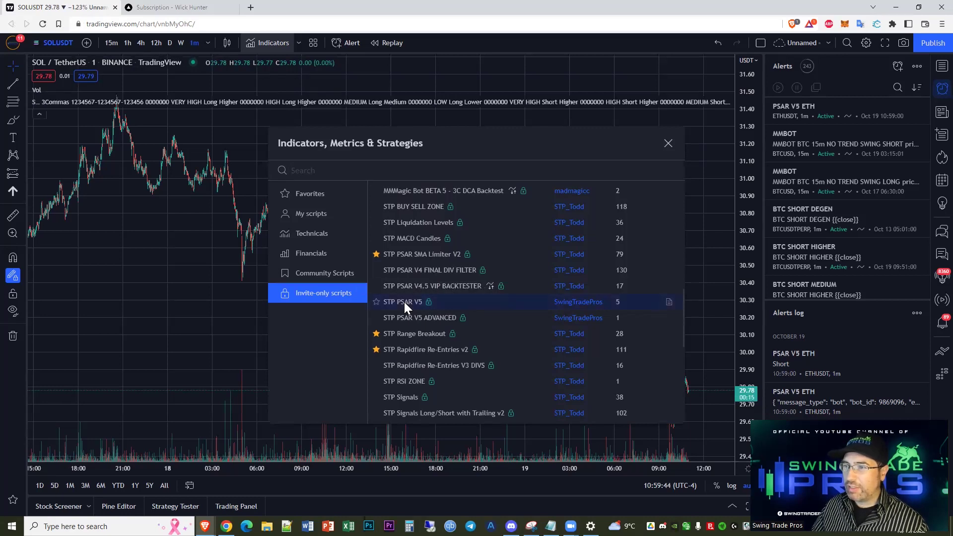
click(666, 144)
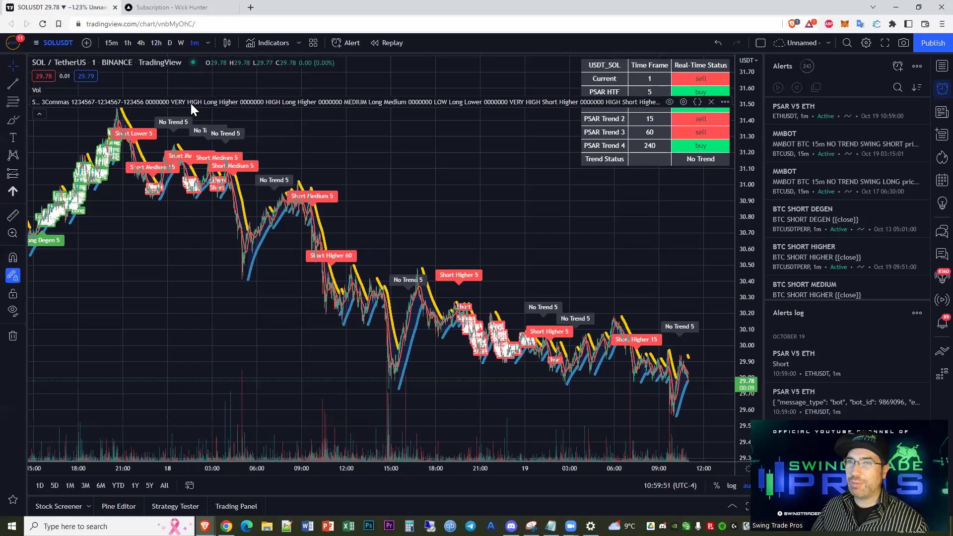
Uncheck indicator Arguments in the chart's Status line settings so the legend shows only the title
click(865, 43)
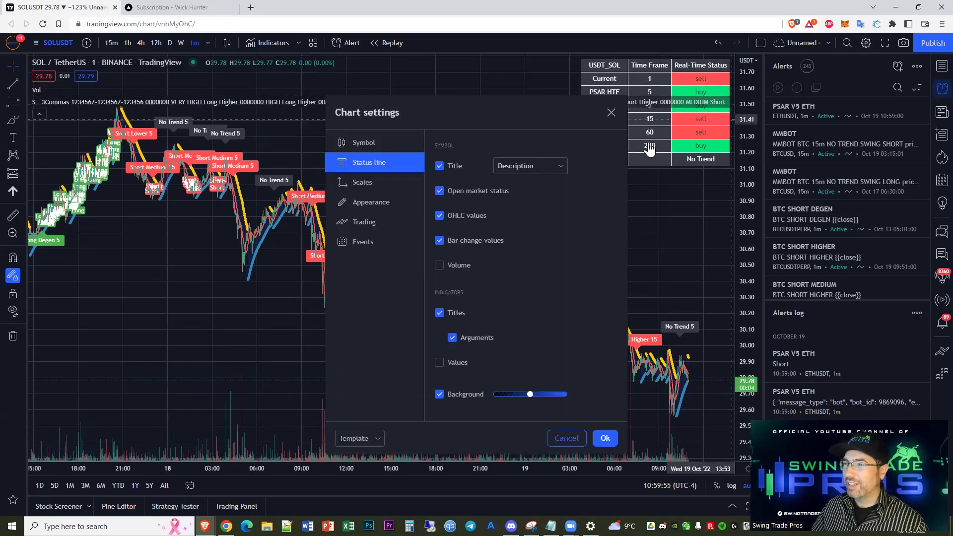
click(450, 337)
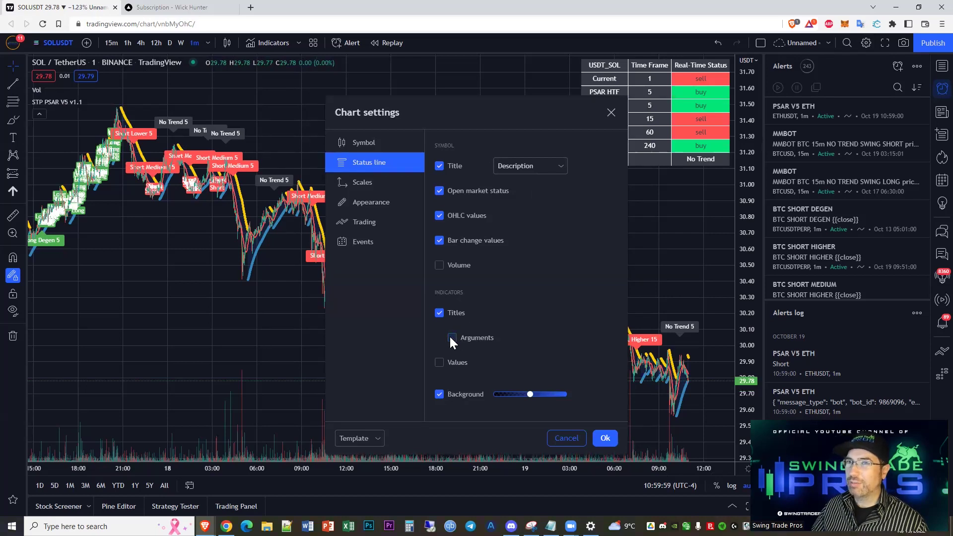
click(603, 438)
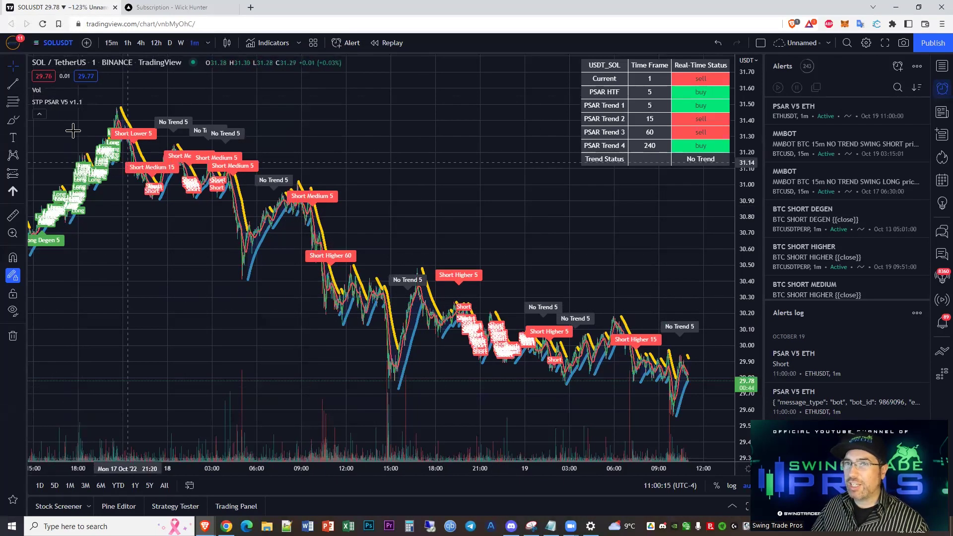
Enable DIVs for LONG DEGEN and set its PSAR risk setting to Long Medium
drag(180, 276, 202, 282)
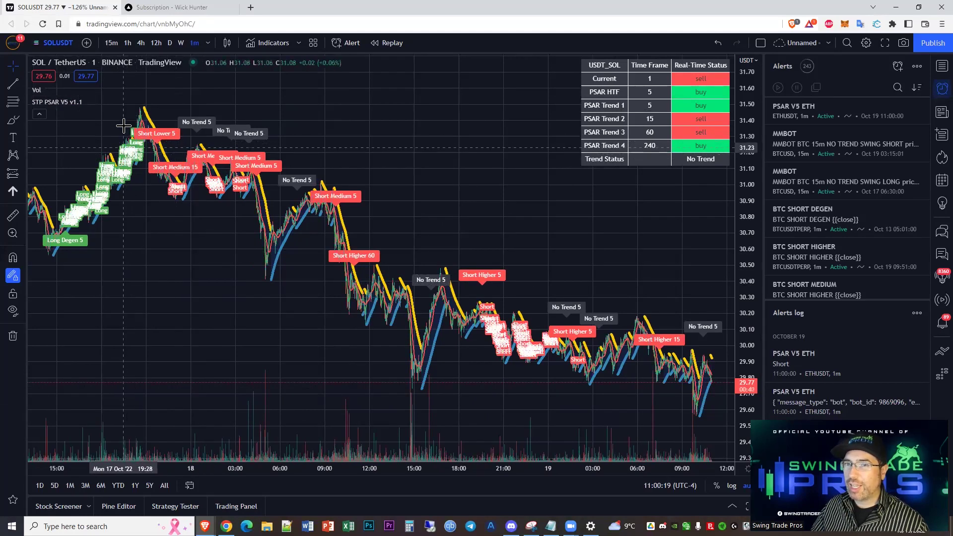
double_click(143, 119)
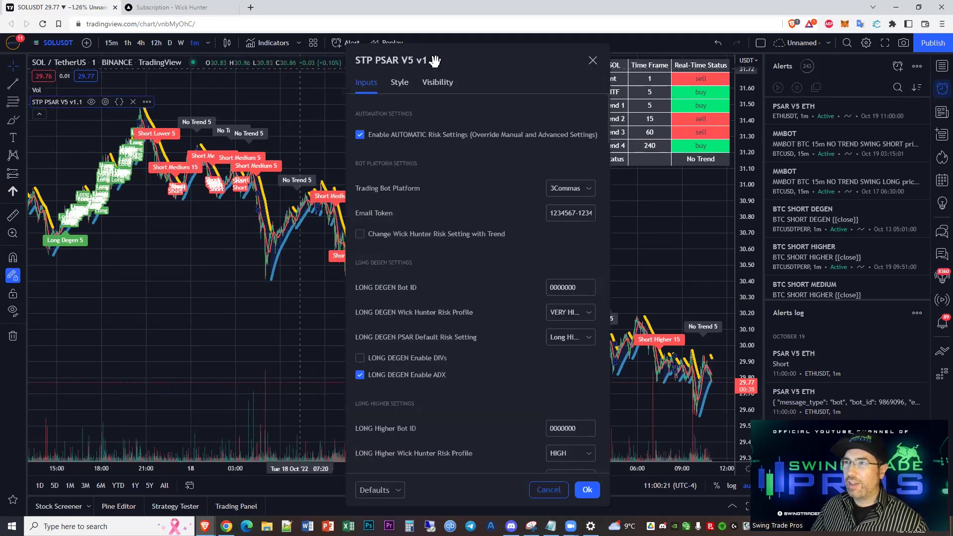
drag(444, 60, 695, 68)
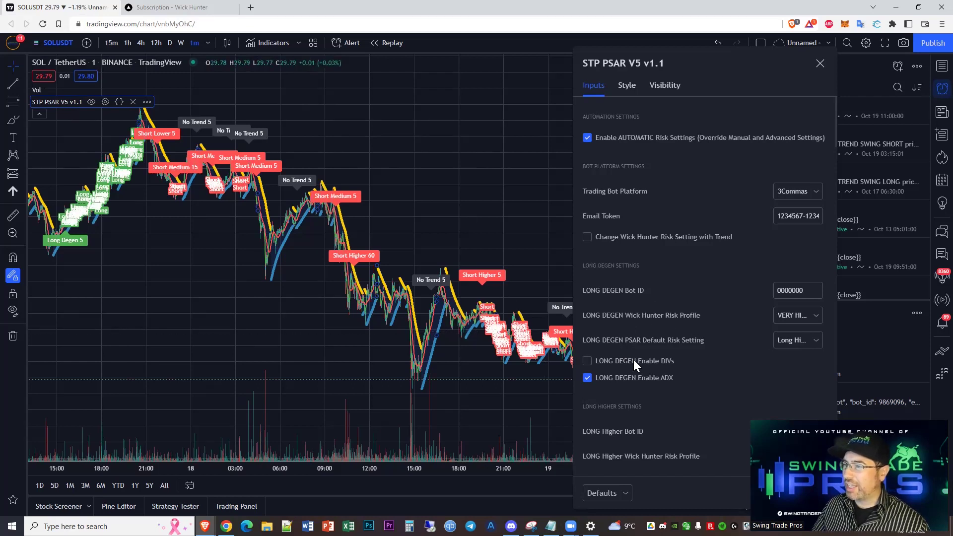
click(810, 342)
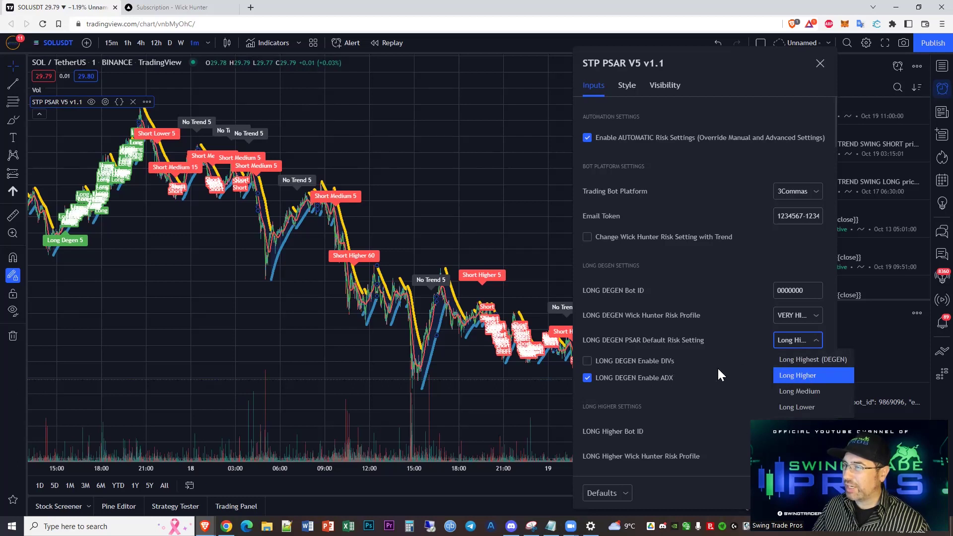
click(717, 367)
click(638, 360)
click(803, 342)
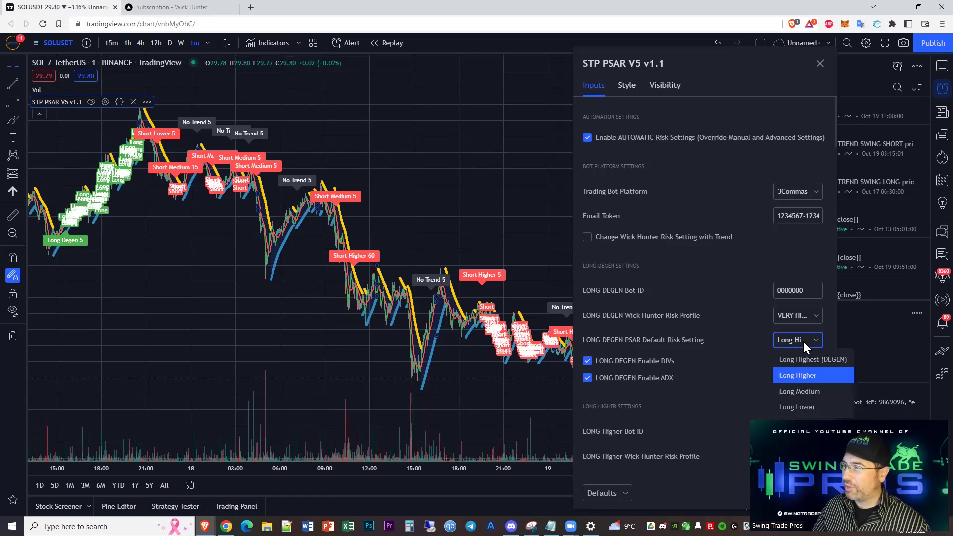
click(807, 392)
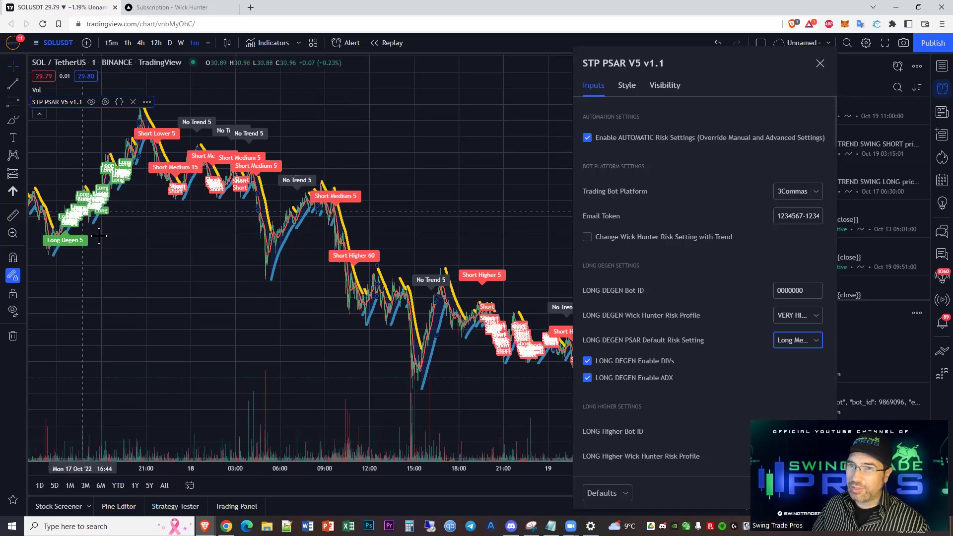
key(Escape)
Pan the chart and reopen the STP PSAR V5 indicator settings from its legend
drag(292, 267, 308, 266)
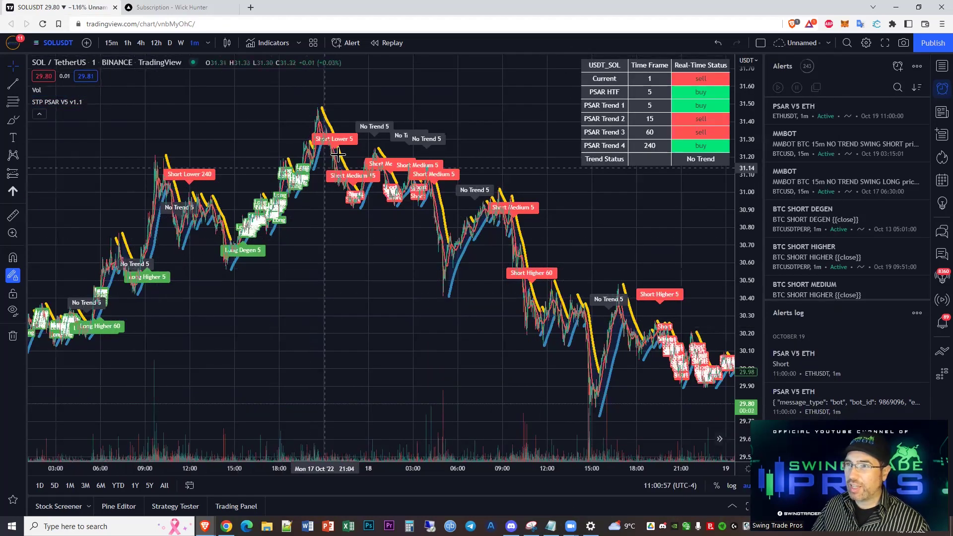
drag(408, 315, 164, 189)
mouse_move(76, 98)
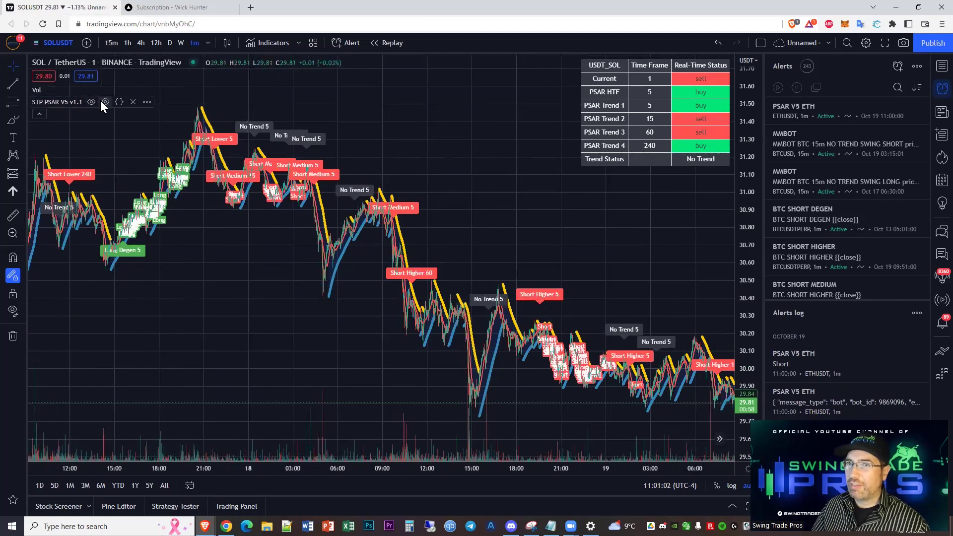
click(105, 102)
Turn off DIVs for SHORT Medium and set its PSAR risk setting to Short Higher
drag(484, 57, 772, 70)
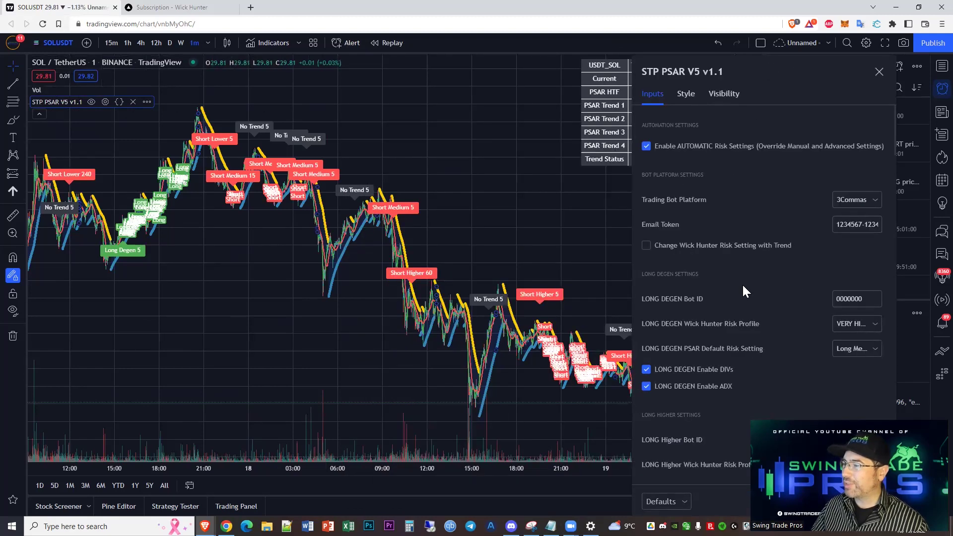
scroll(742, 285, down, 5)
scroll(742, 297, down, 2)
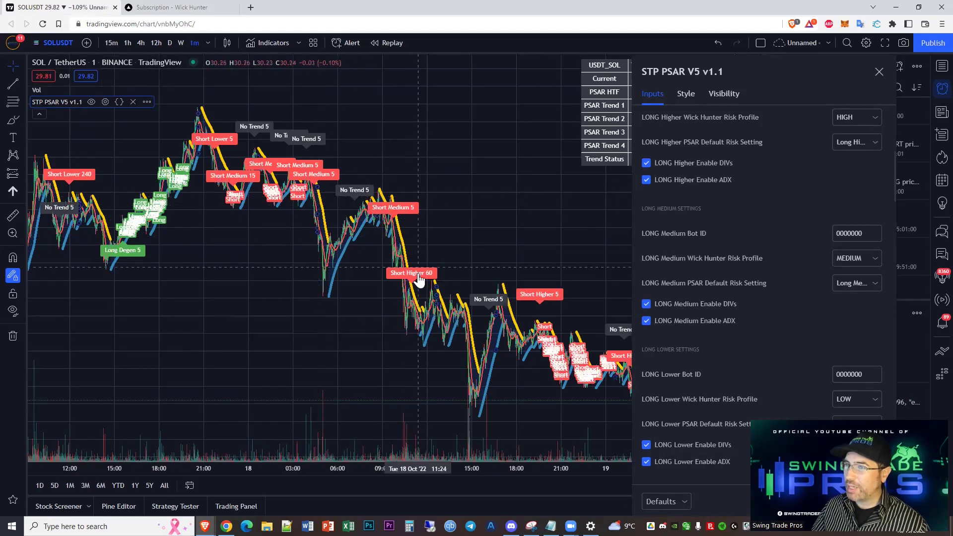
scroll(726, 296, down, 3)
scroll(725, 295, down, 6)
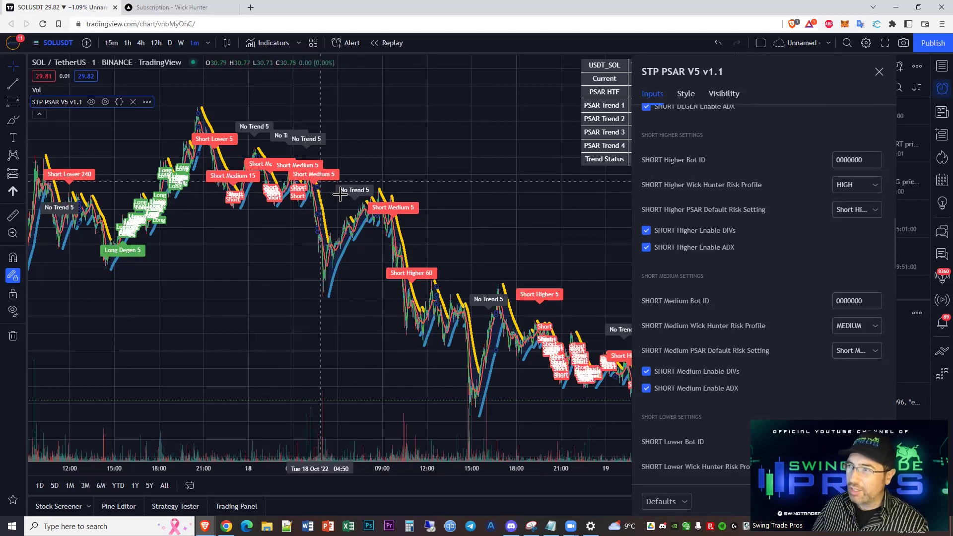
click(699, 372)
click(858, 352)
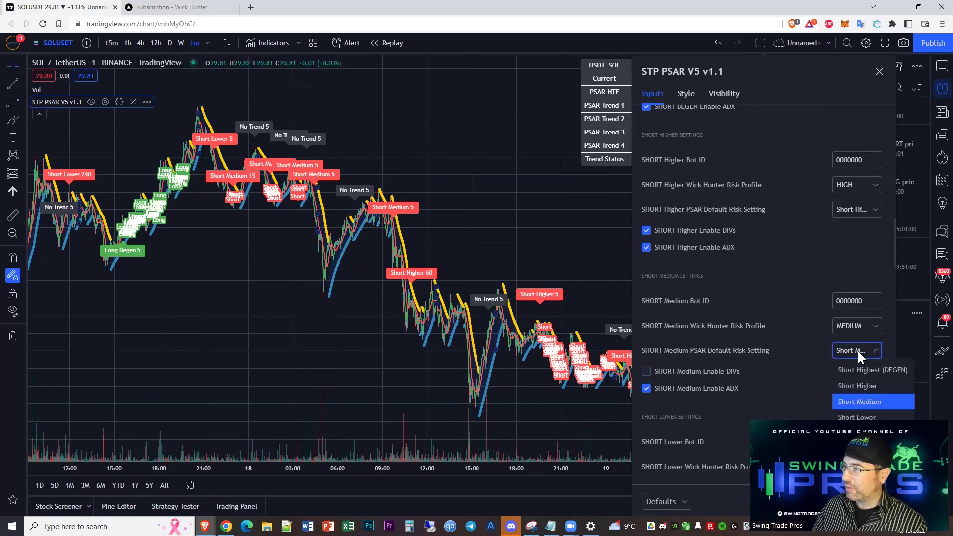
click(857, 385)
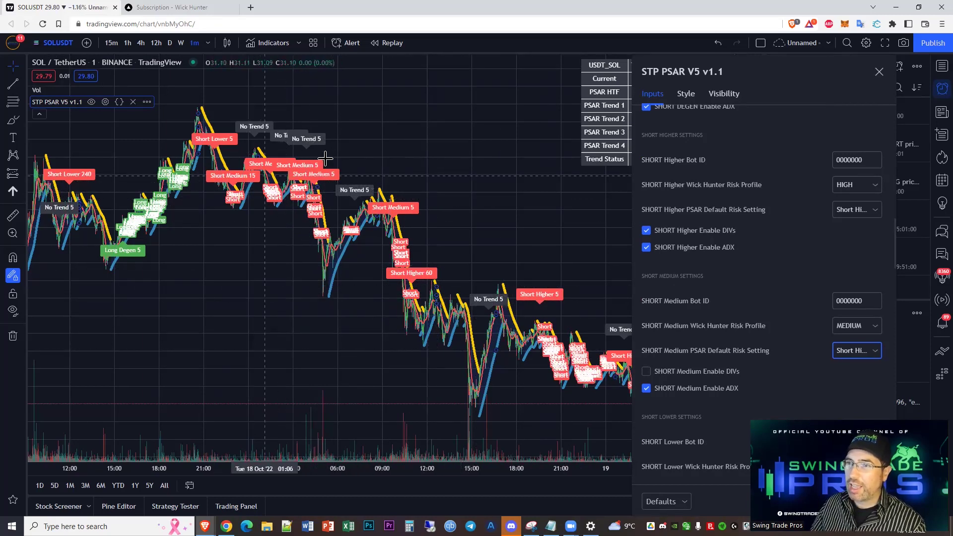
key(Escape)
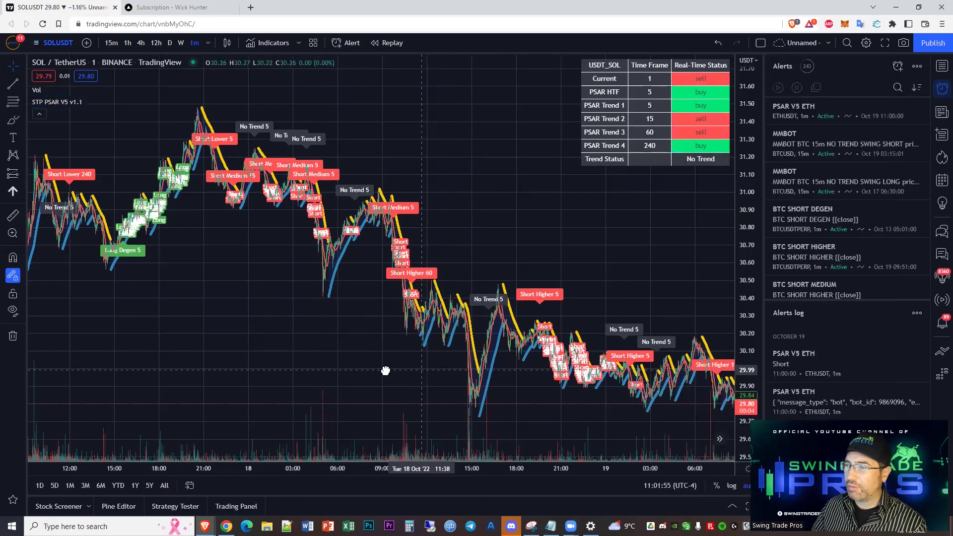
Pan back to the latest candles and reopen the PSAR indicator settings
drag(379, 372, 247, 362)
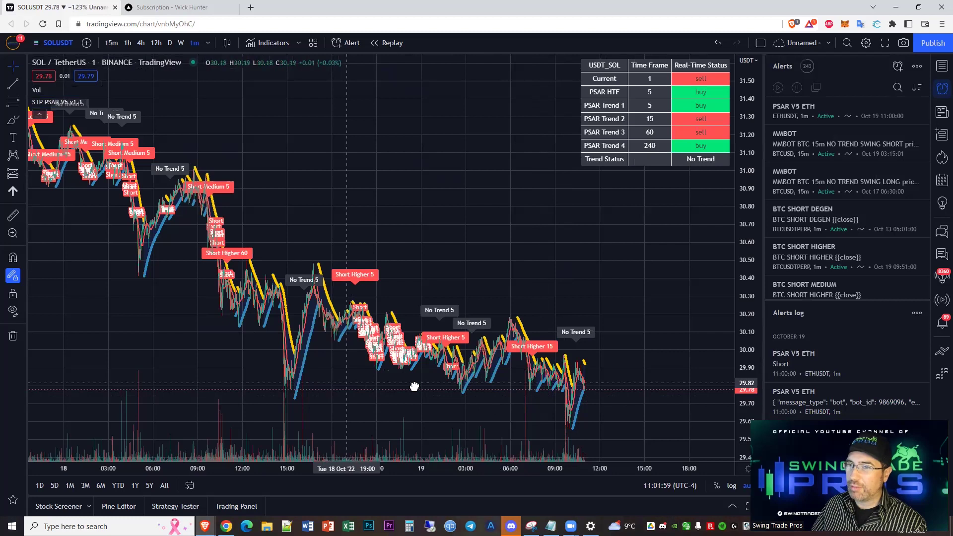
drag(415, 387, 587, 391)
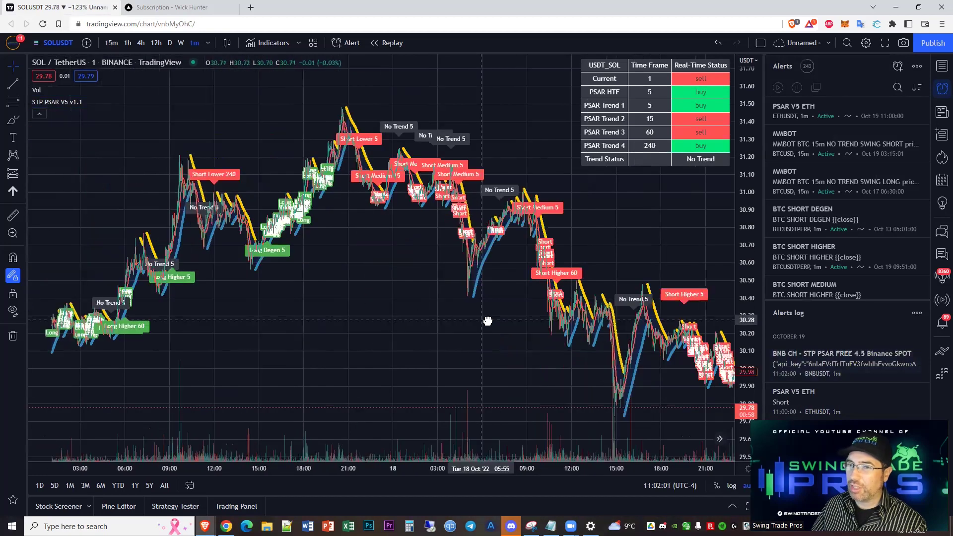
drag(441, 336, 272, 353)
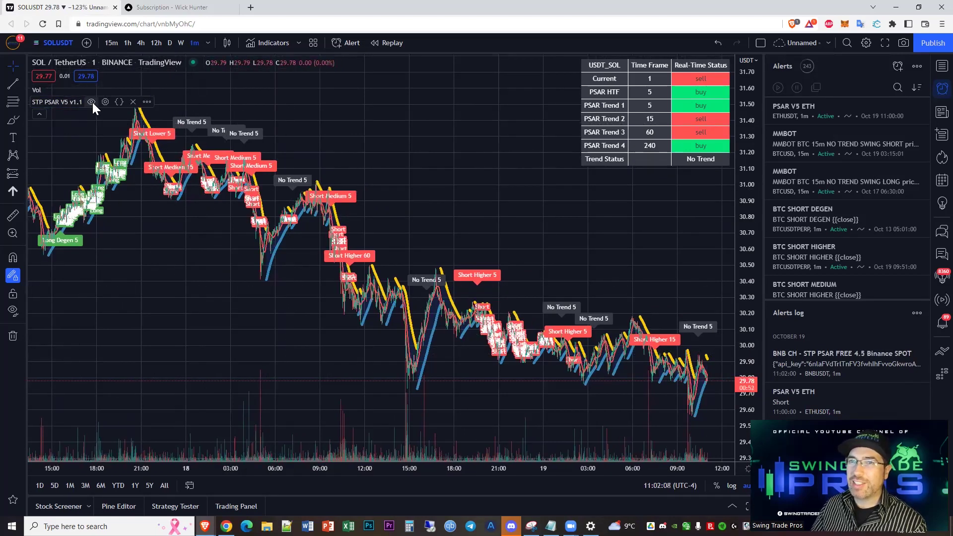
click(105, 102)
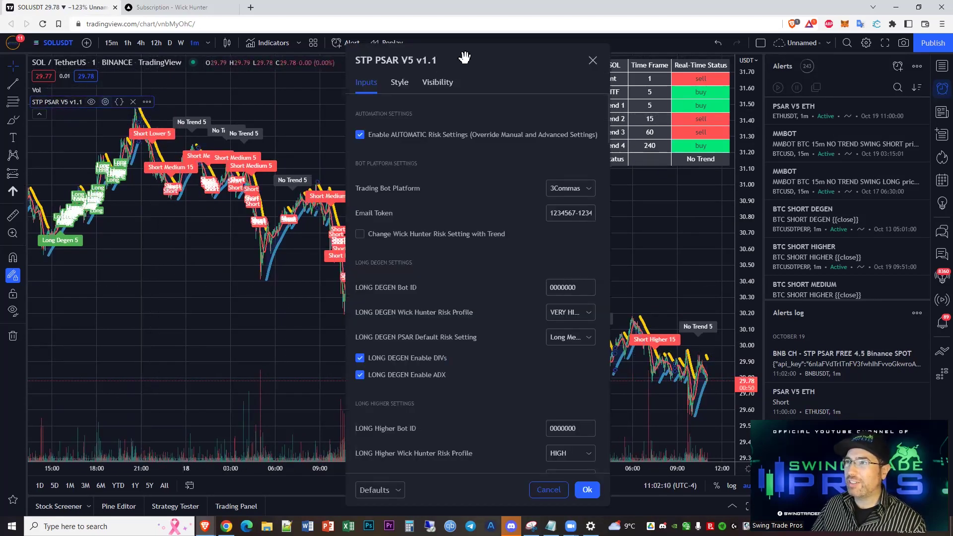
Select Wick Hunter as the Trading Bot Platform in the PSAR indicator settings
drag(506, 62, 596, 69)
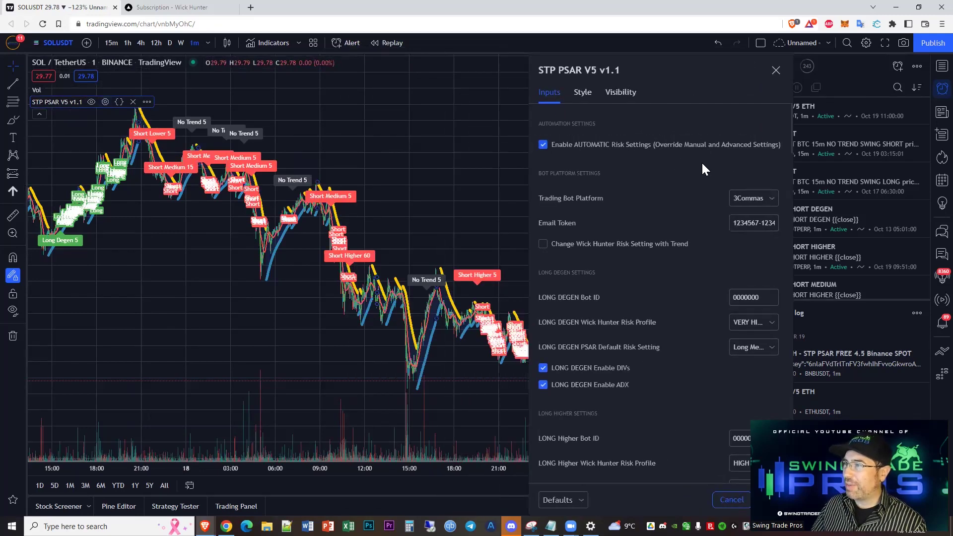
click(749, 198)
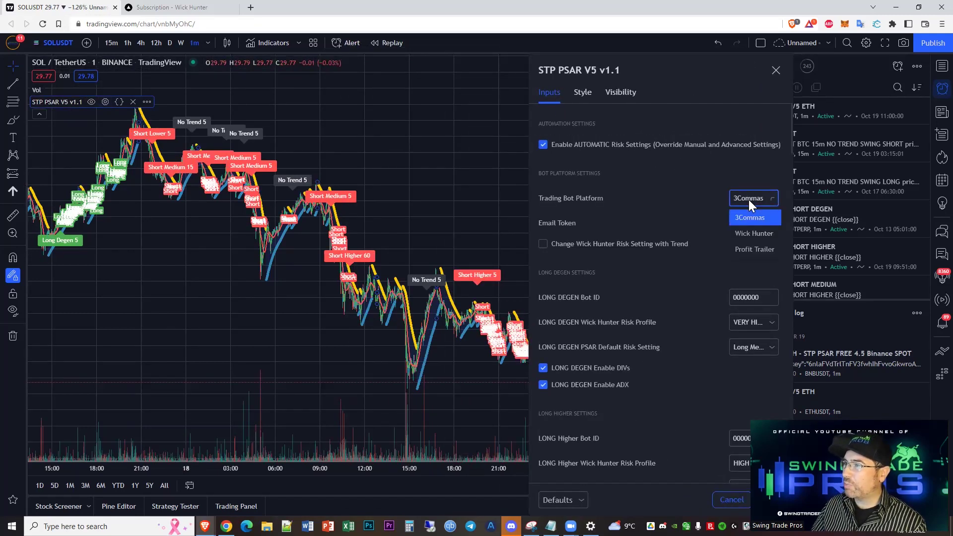
click(751, 231)
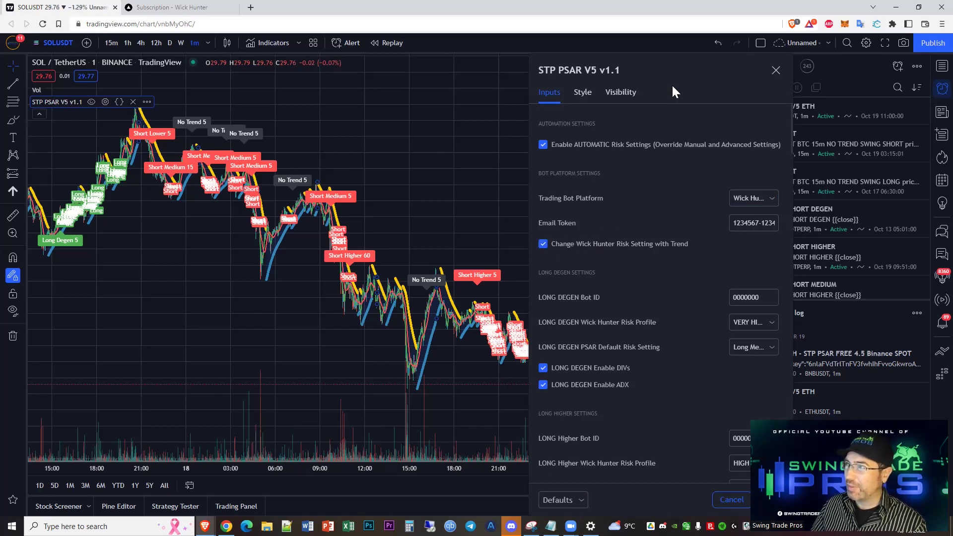
drag(672, 82, 623, 54)
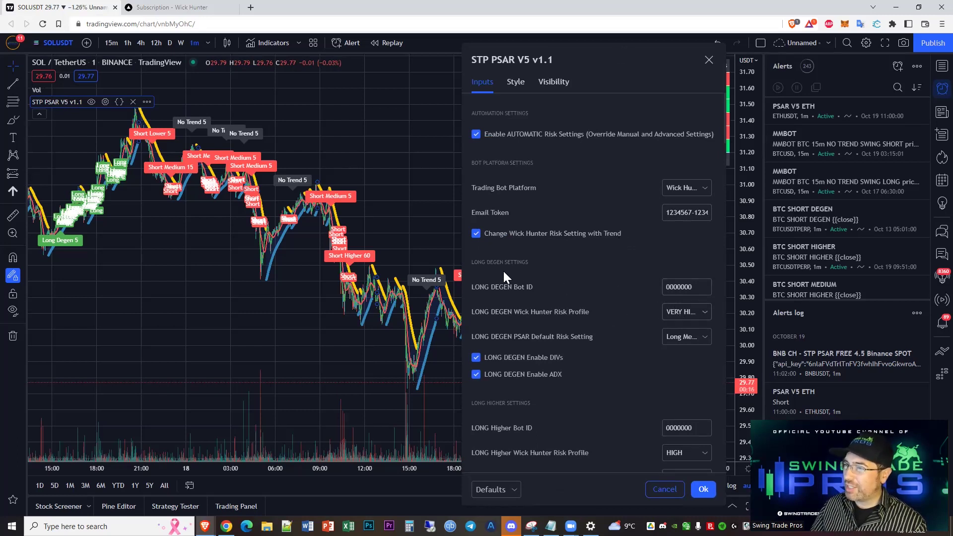
click(674, 312)
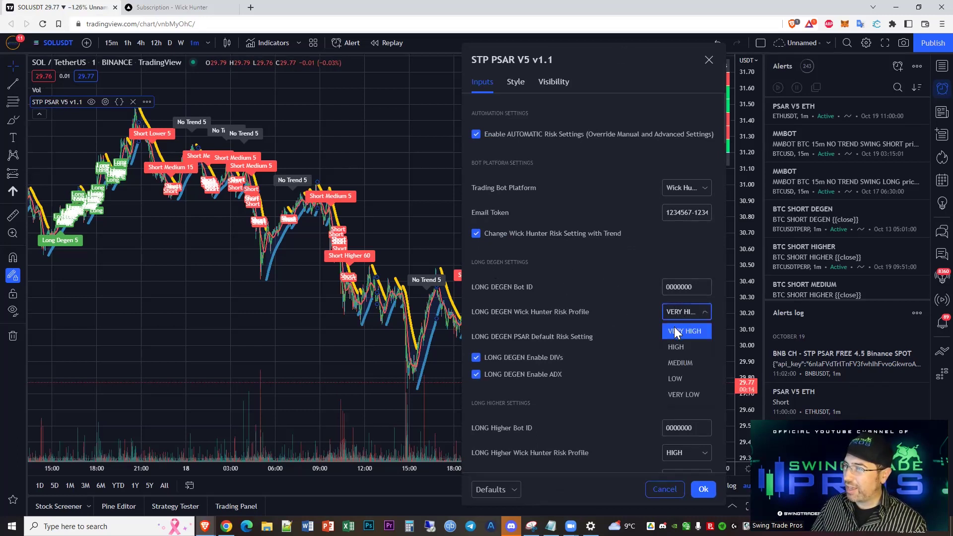
click(644, 345)
scroll(641, 353, down, 2)
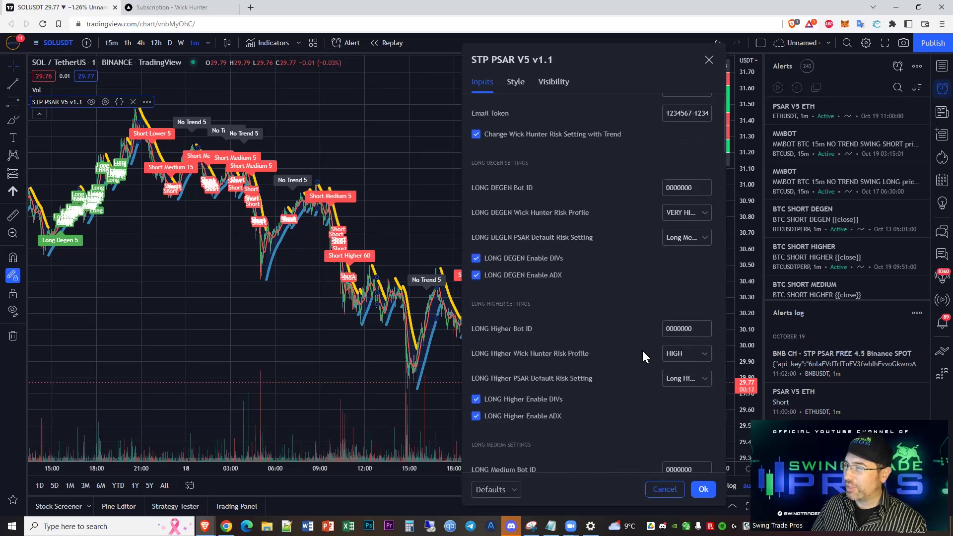
click(686, 355)
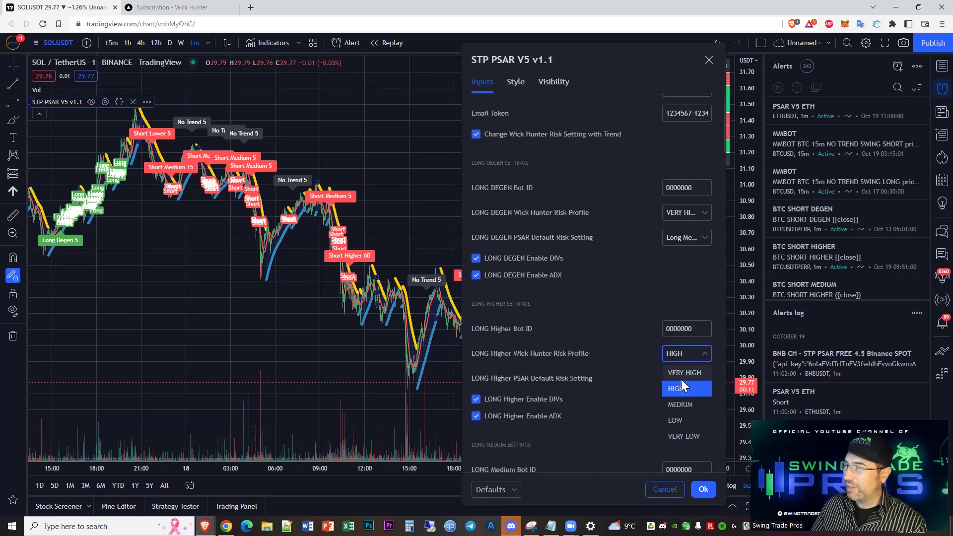
click(646, 399)
scroll(643, 394, down, 4)
click(699, 295)
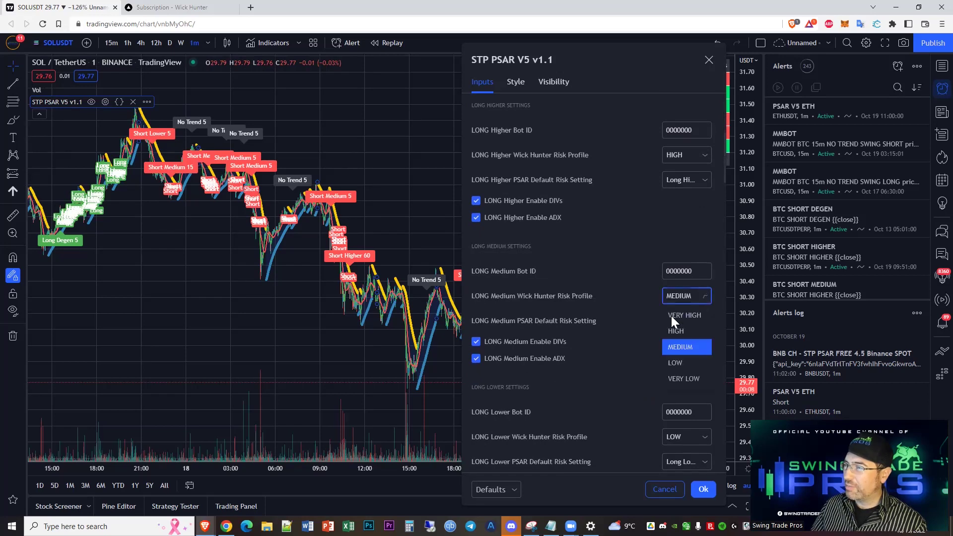
click(655, 364)
scroll(665, 368, down, 2)
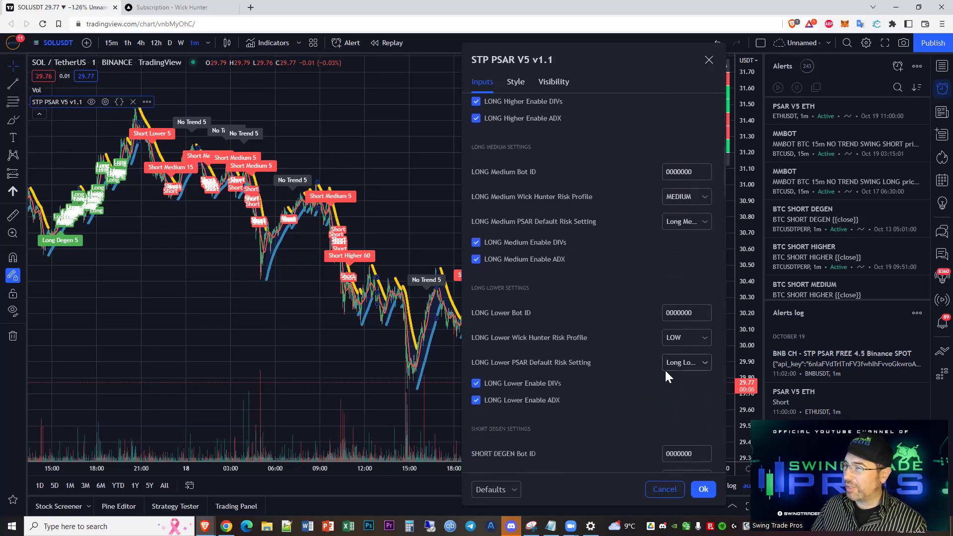
click(690, 340)
click(685, 343)
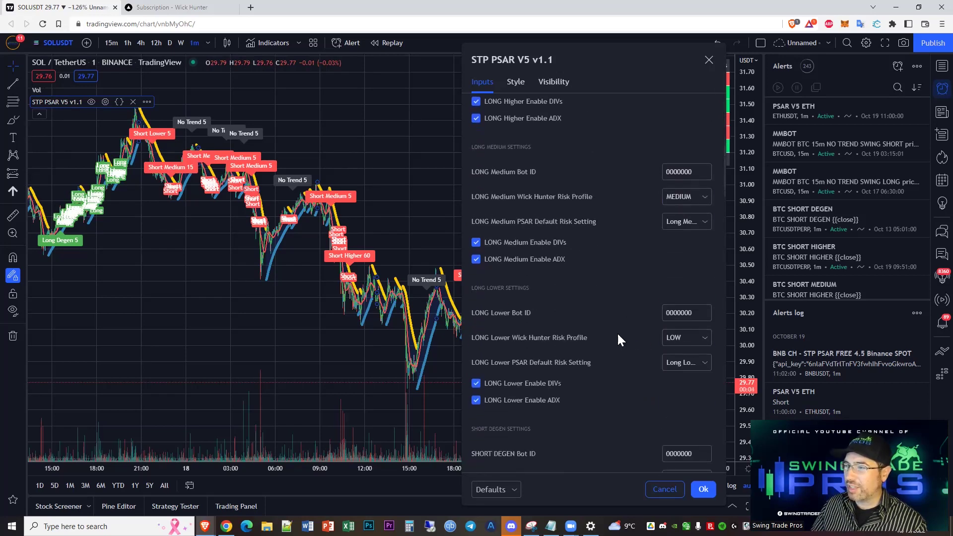
scroll(617, 338, up, 5)
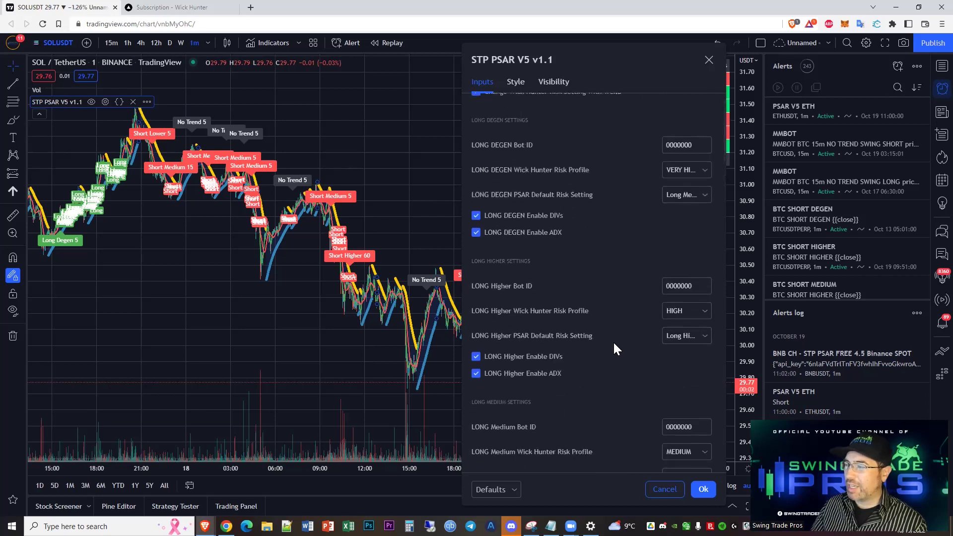
scroll(612, 341, up, 3)
scroll(612, 343, down, 1)
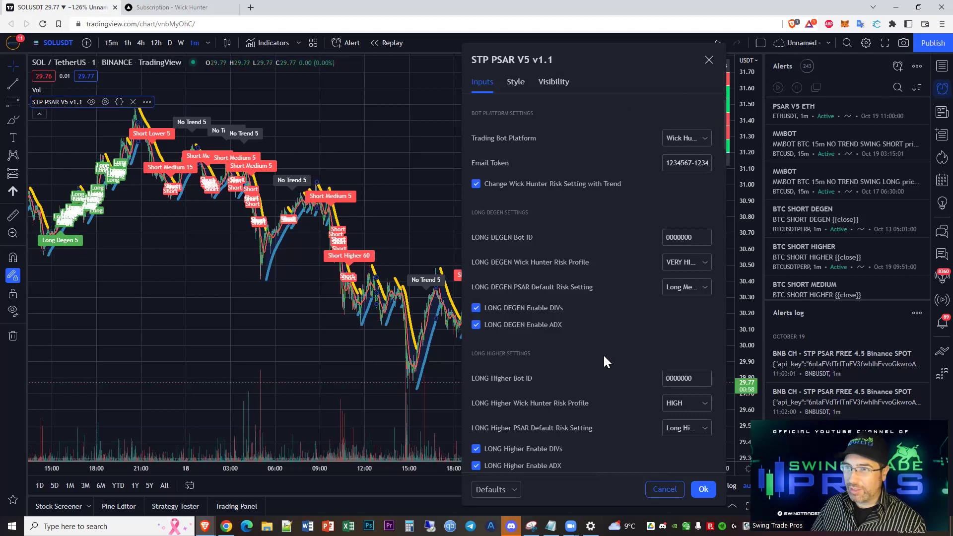
click(705, 259)
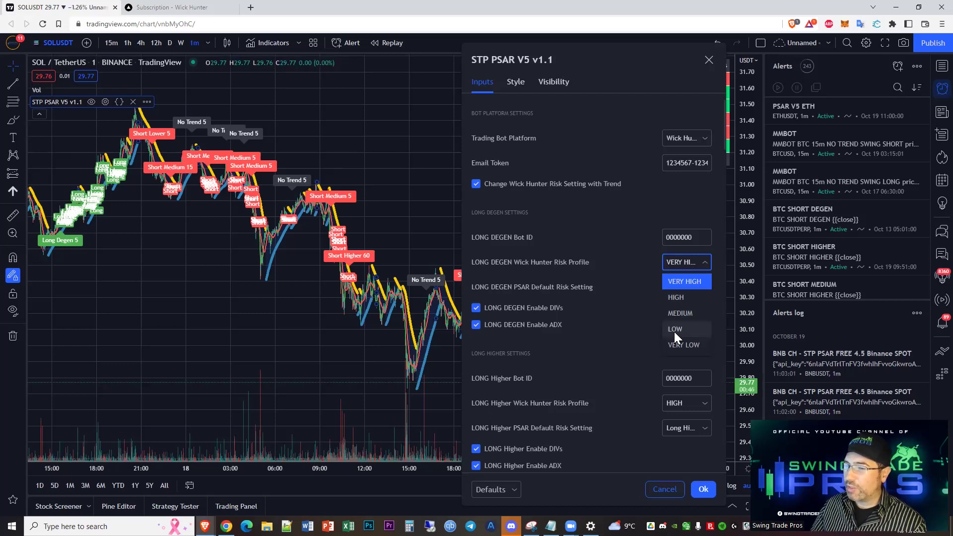
click(626, 339)
click(687, 261)
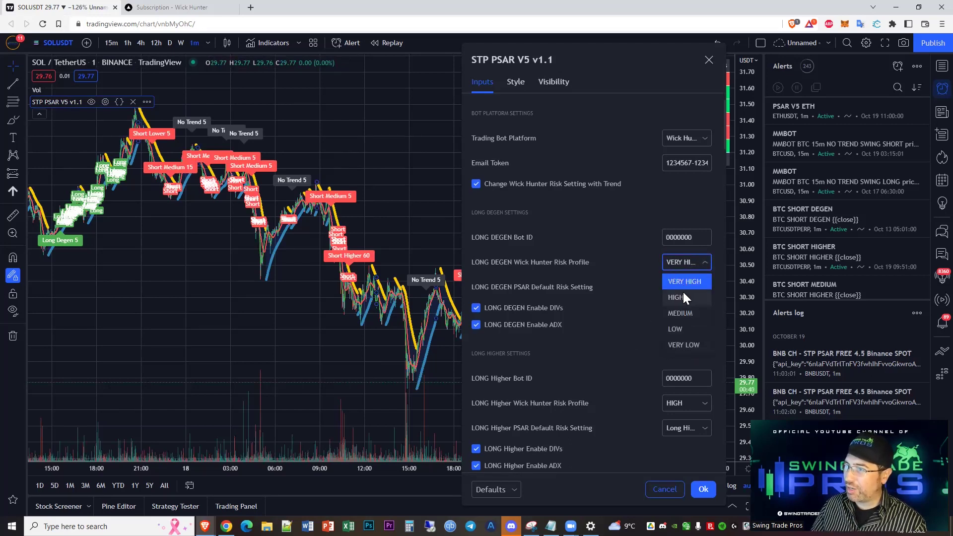
click(602, 350)
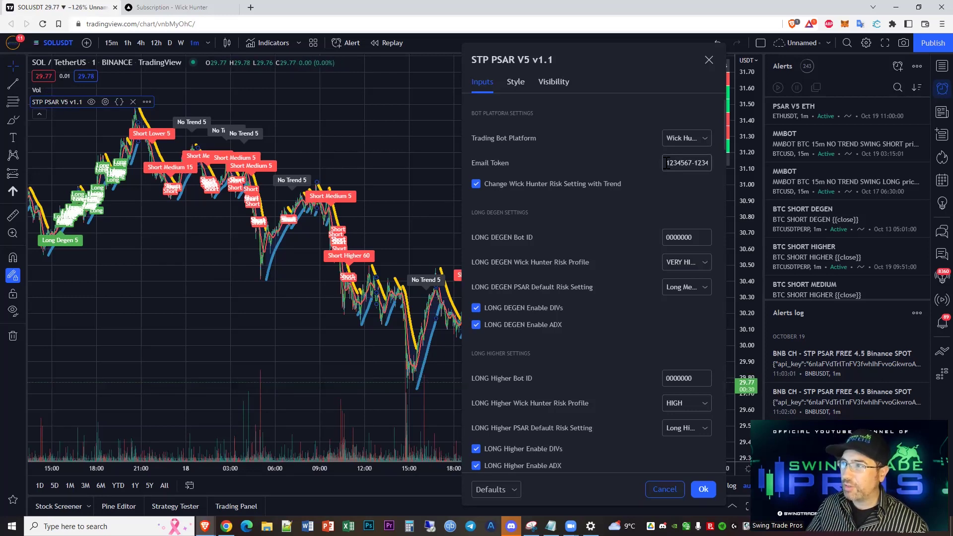
Go to the Wick Hunter site and start creating a new bot
click(167, 7)
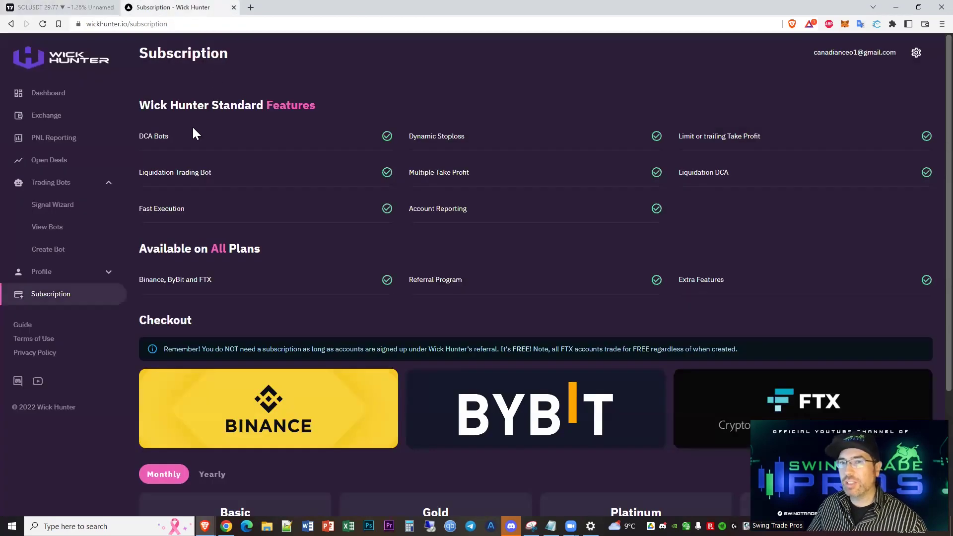
click(53, 251)
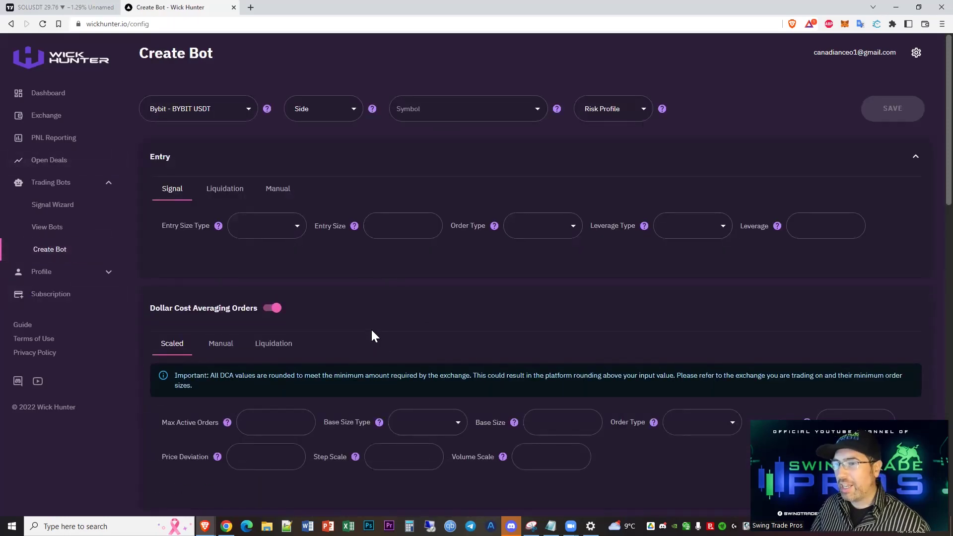
scroll(379, 322, down, 5)
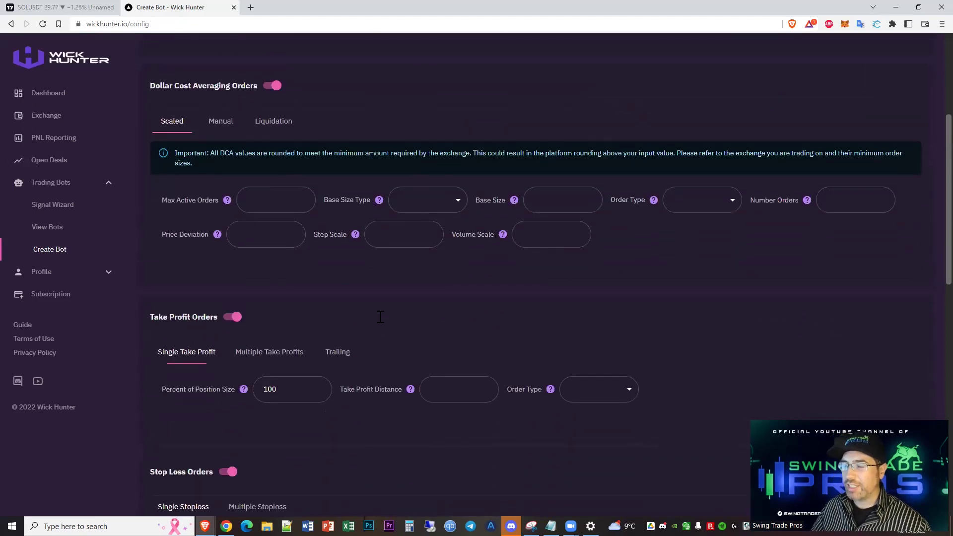
scroll(380, 323, up, 5)
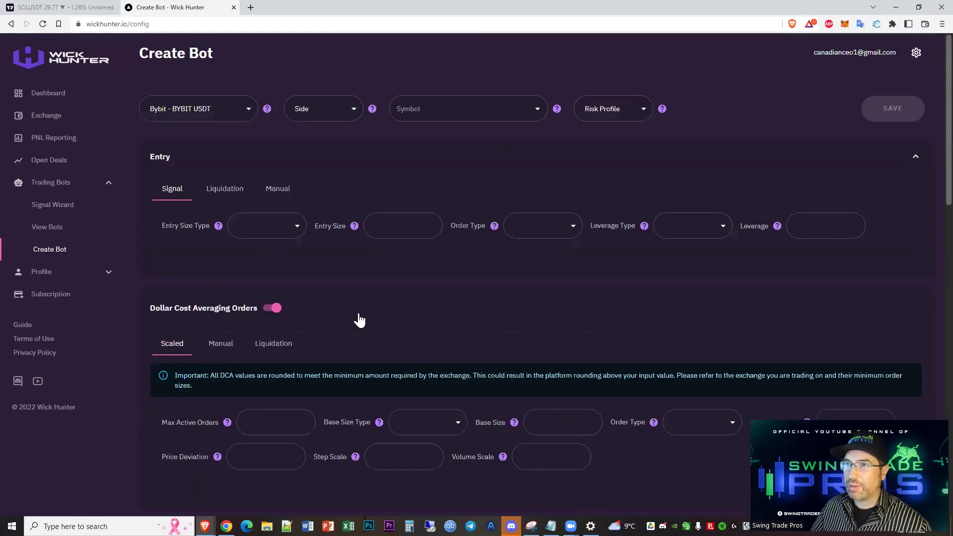
Set the bot's Side to Both, Symbol to Select All, and Risk Profile to Very High
click(345, 114)
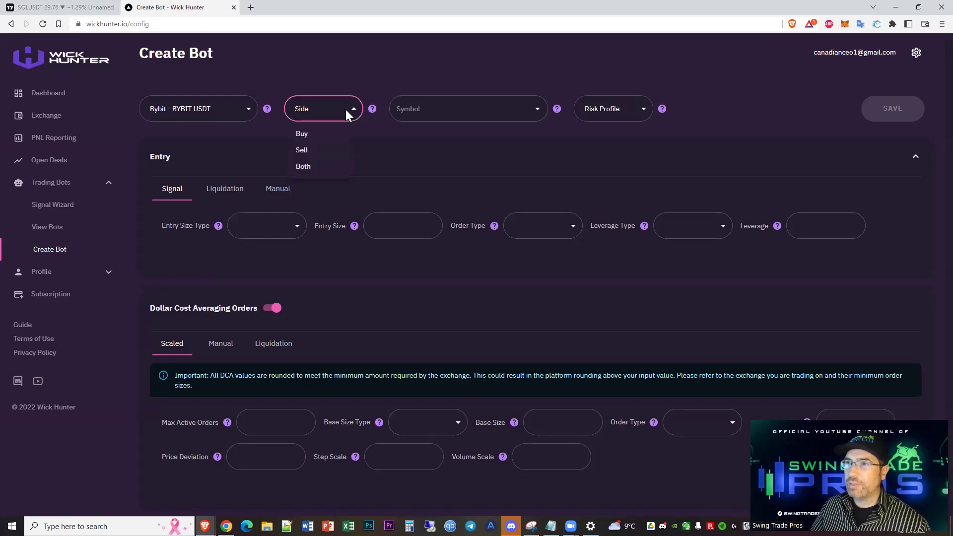
click(317, 174)
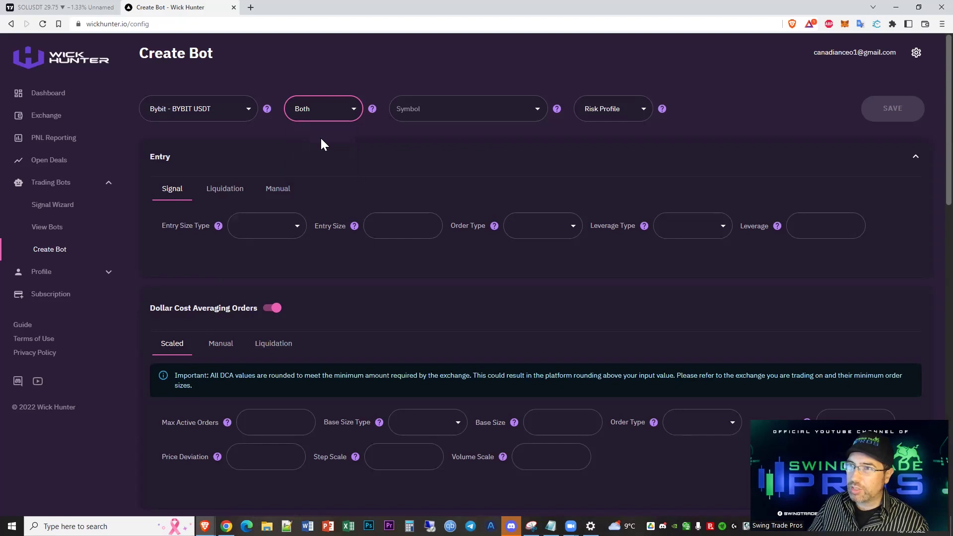
click(506, 112)
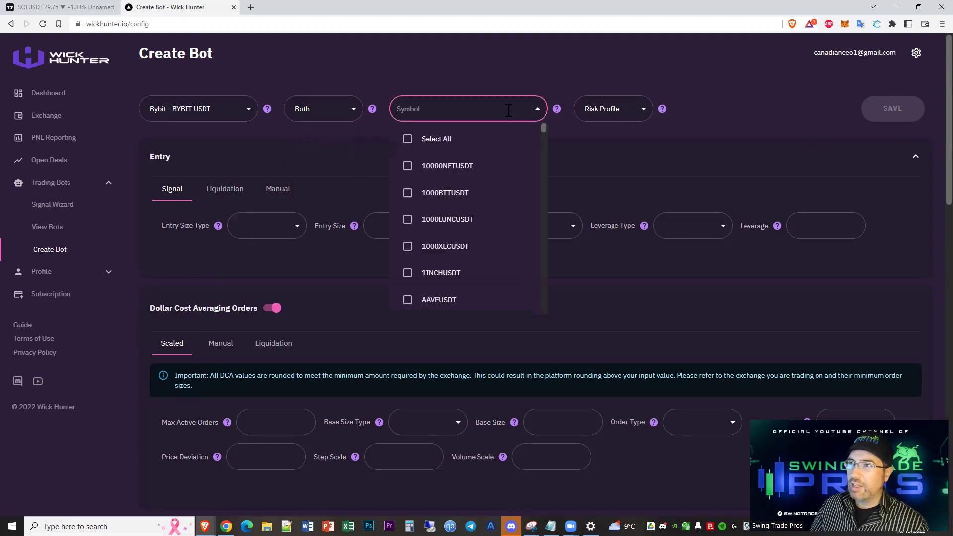
click(407, 141)
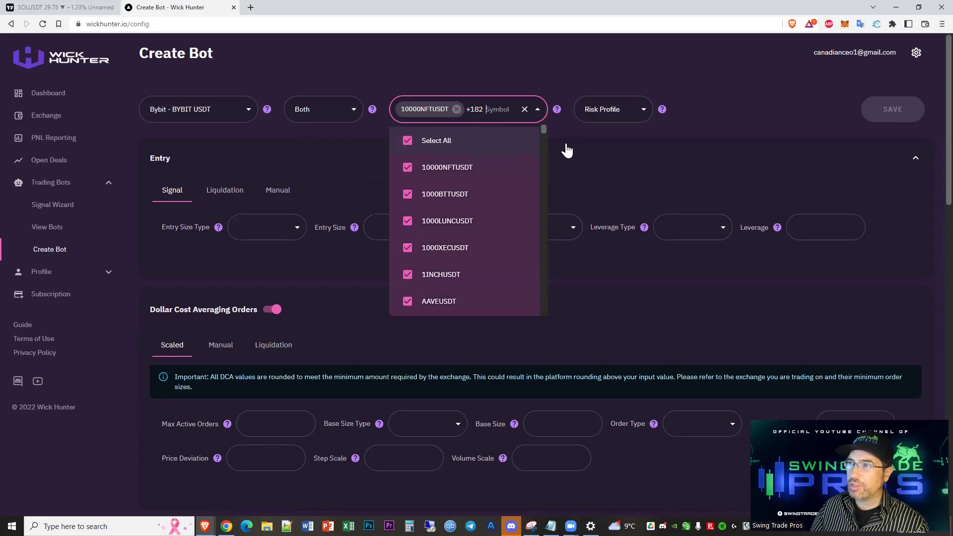
click(648, 132)
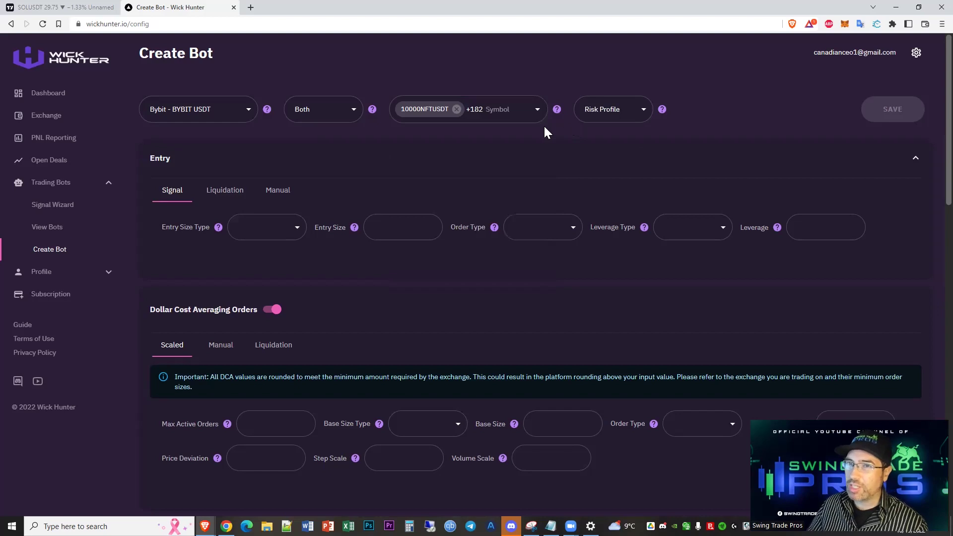
click(642, 111)
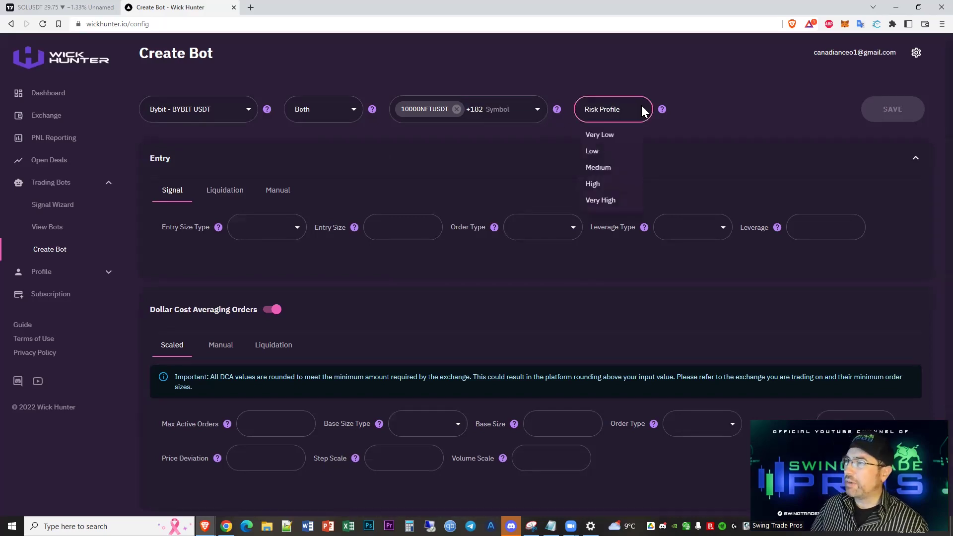
click(607, 200)
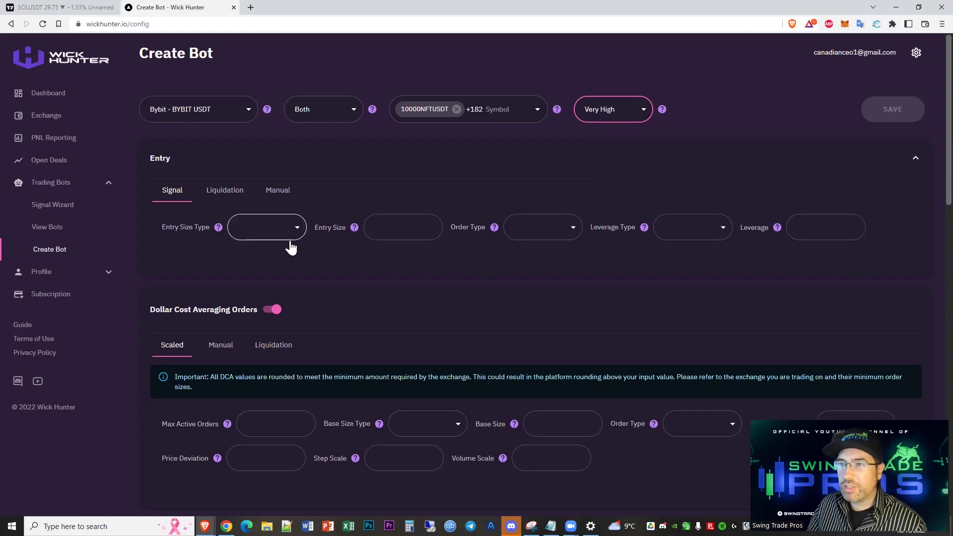
Set the entry size type to Dollar with size 100 and Limit order type
click(296, 226)
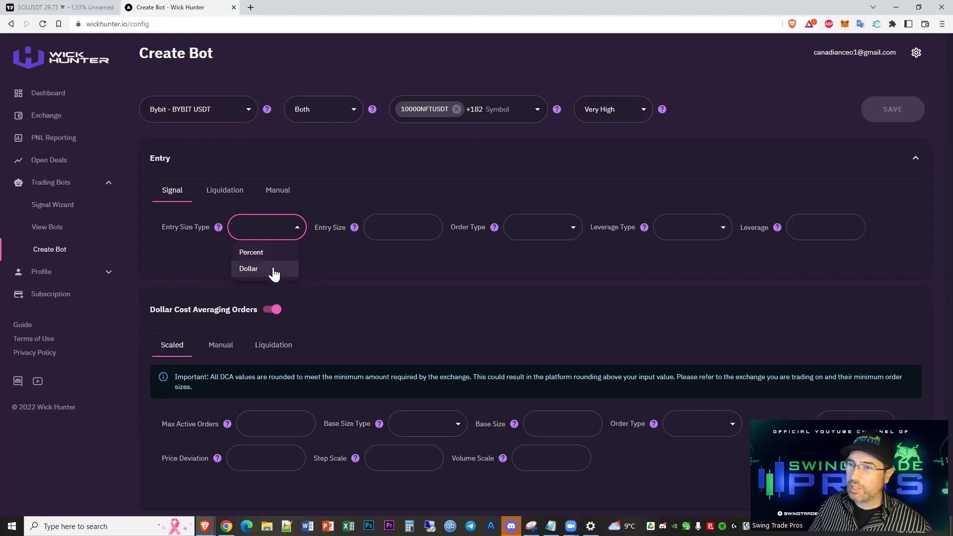
click(272, 270)
click(400, 223)
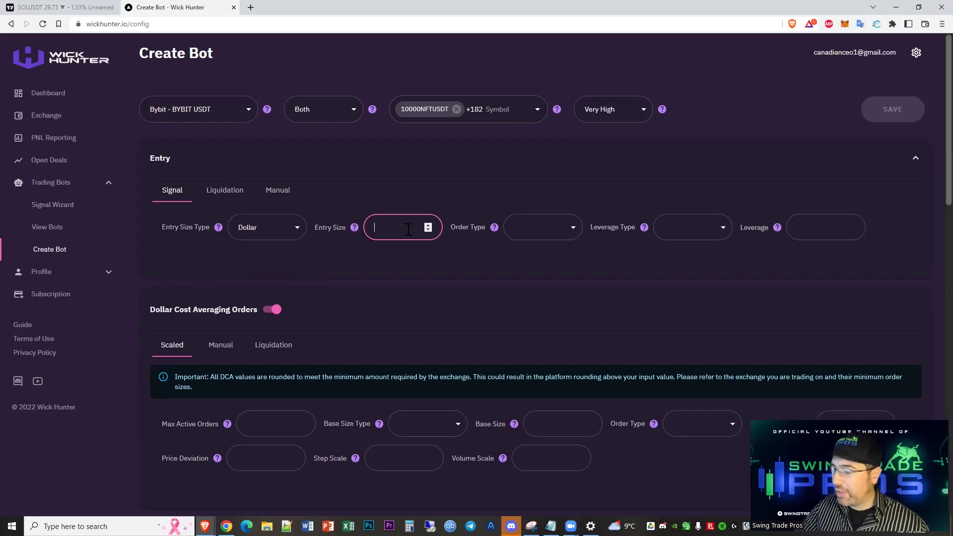
text(100)
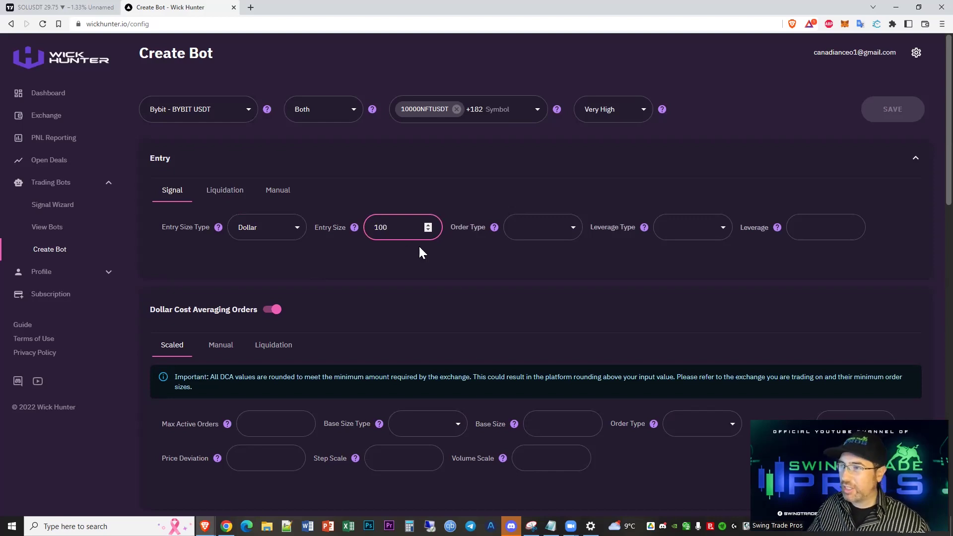
double_click(456, 228)
click(549, 235)
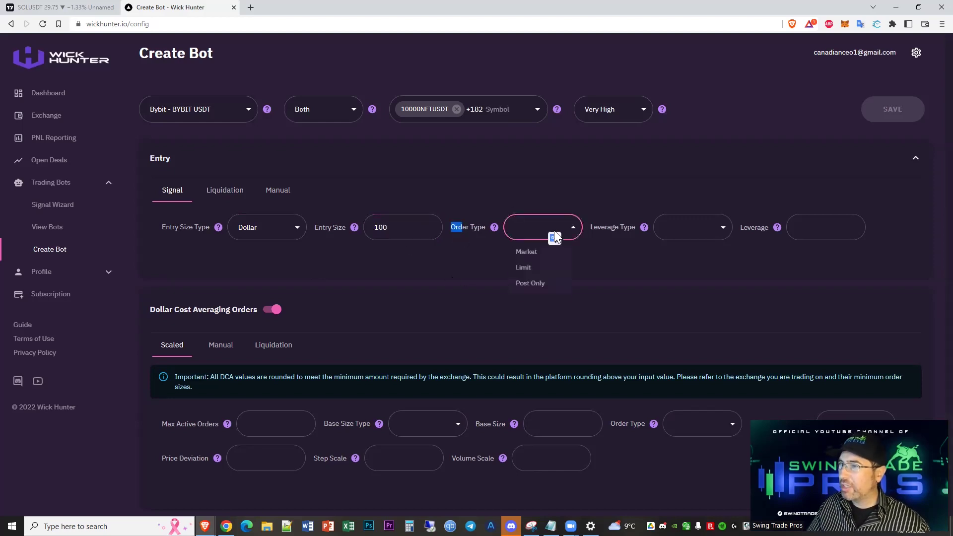
click(530, 272)
Use Cross leverage at 20 and switch off DCA orders
click(721, 231)
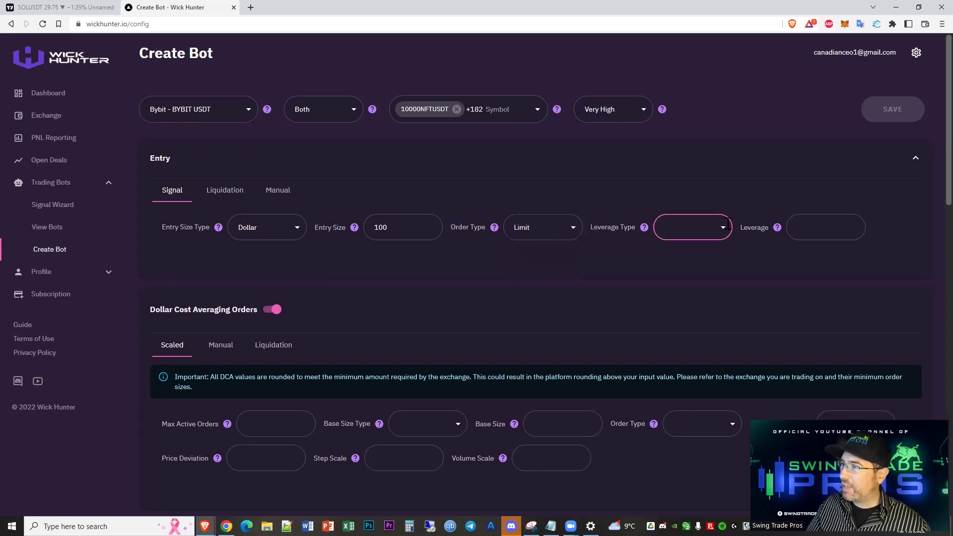
click(722, 229)
click(799, 231)
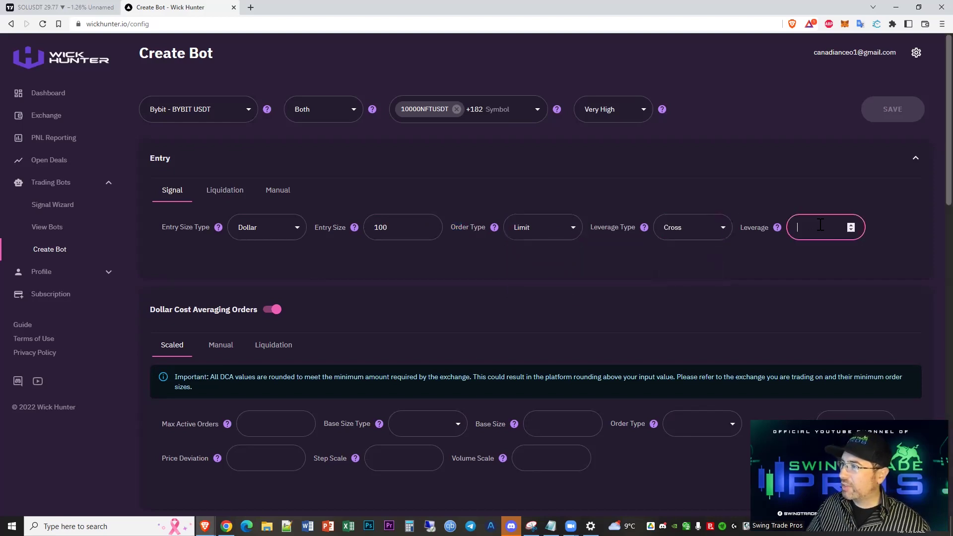
text(20)
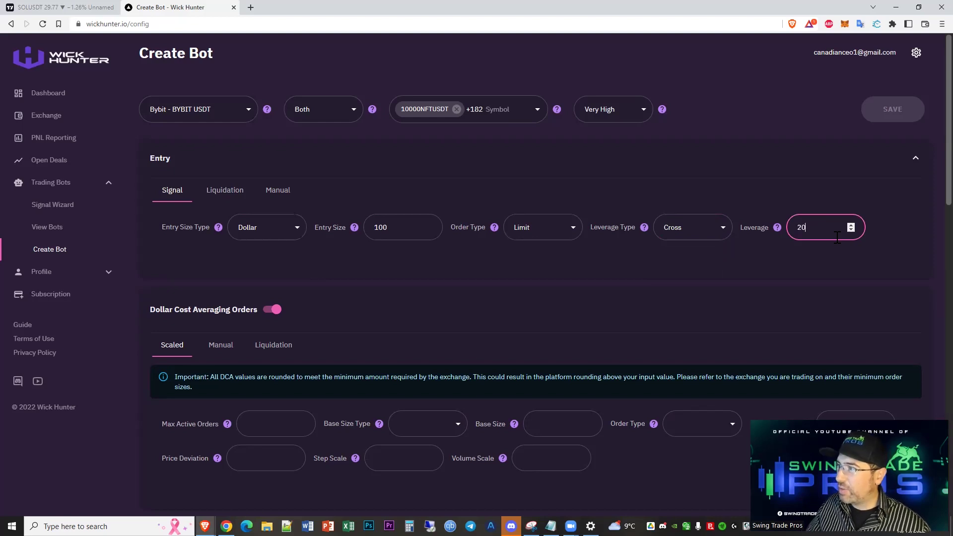
click(793, 271)
click(801, 228)
double_click(800, 227)
click(818, 267)
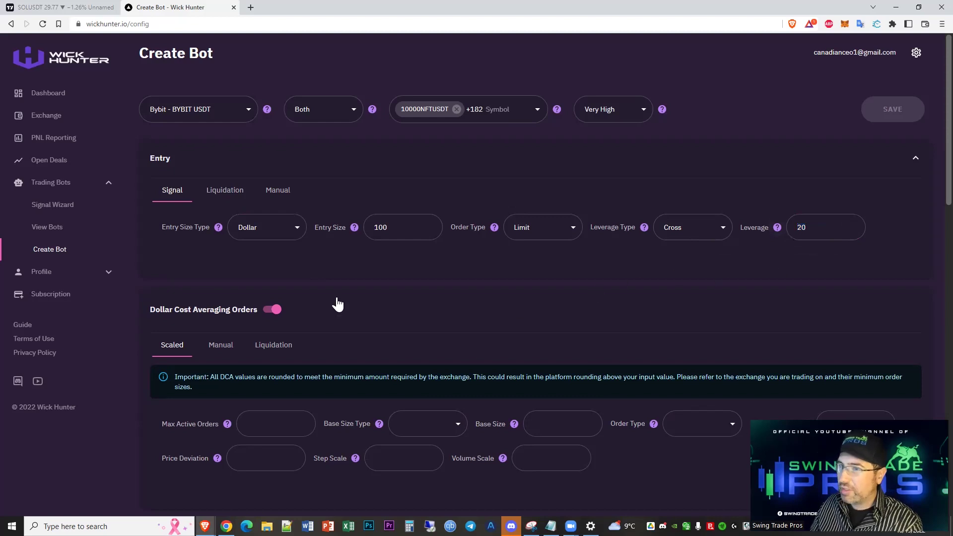
click(410, 300)
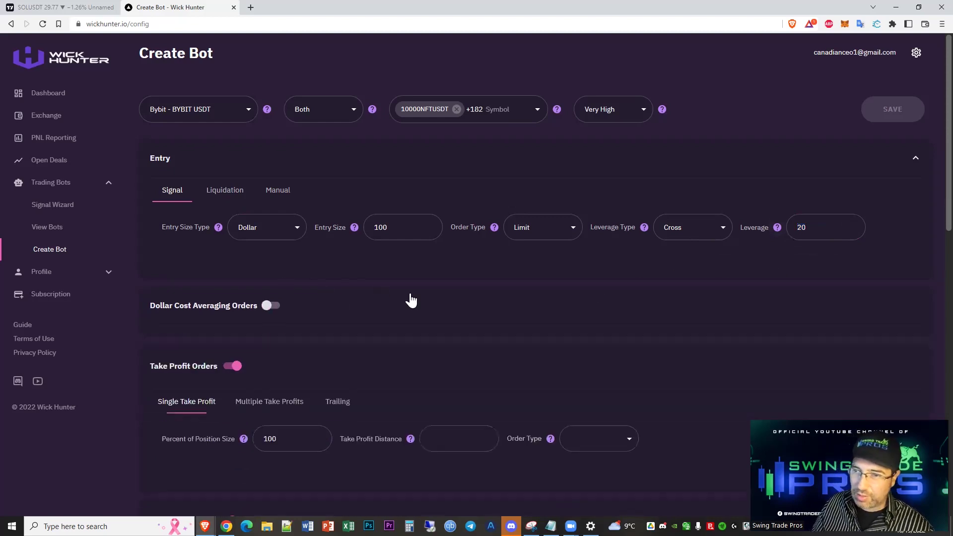
Re-enable DCA orders with 4 max active orders and a 100 Dollar base size
click(366, 305)
scroll(393, 306, down, 3)
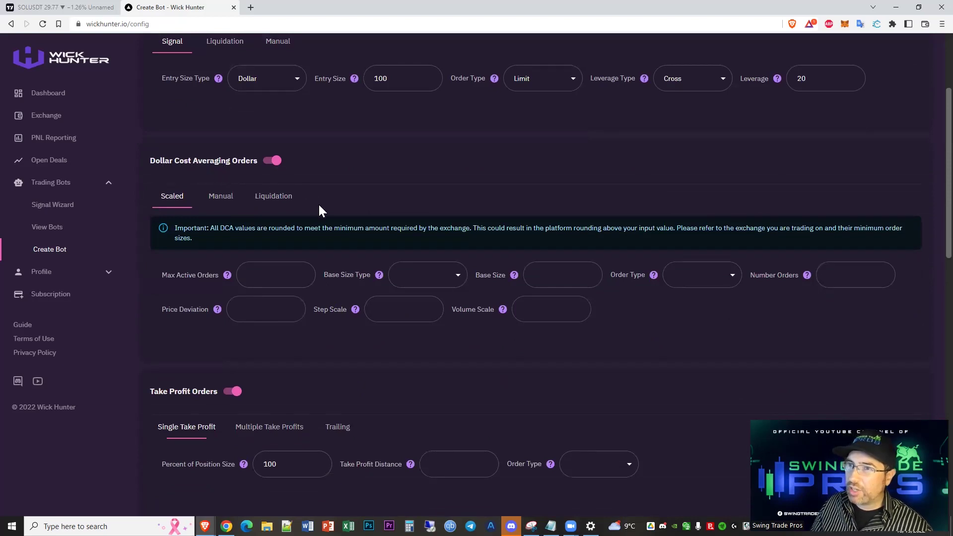
click(283, 274)
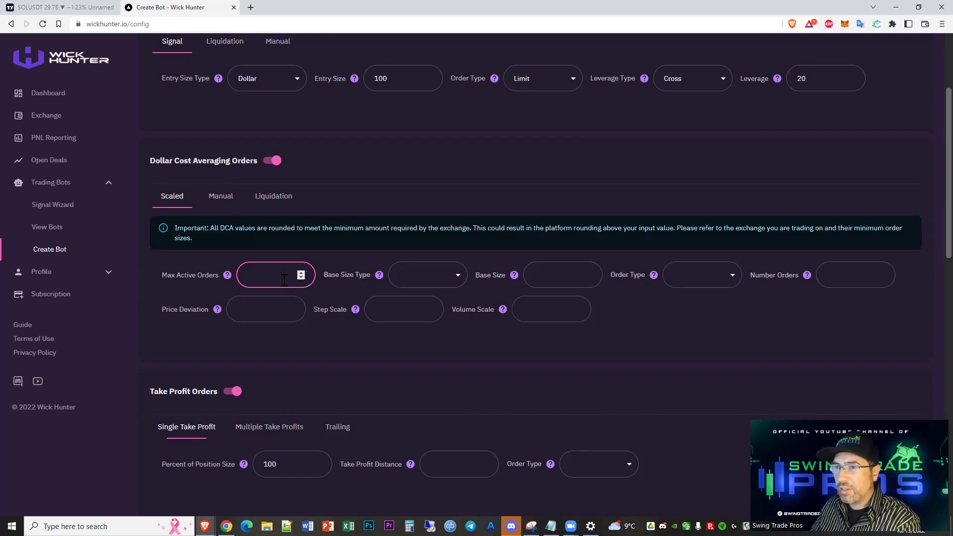
text(4)
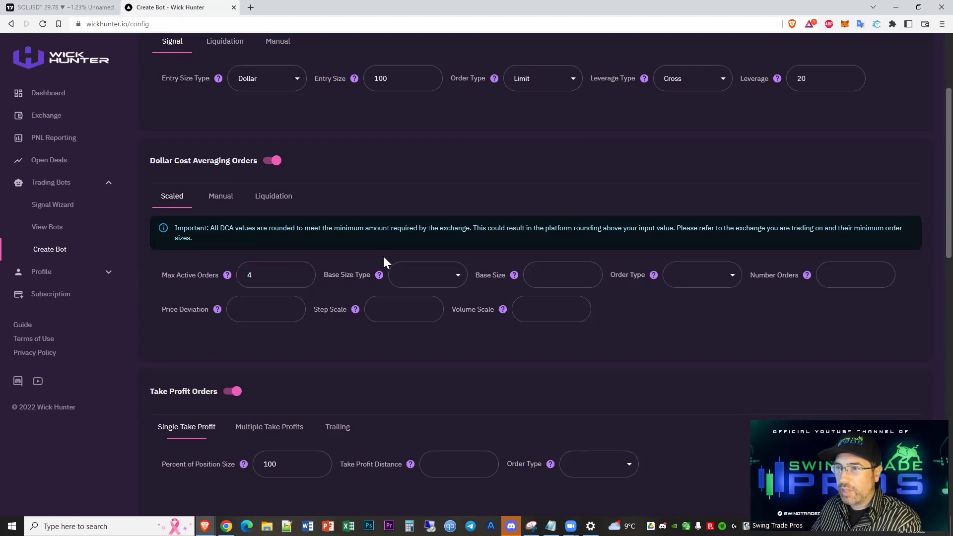
click(342, 274)
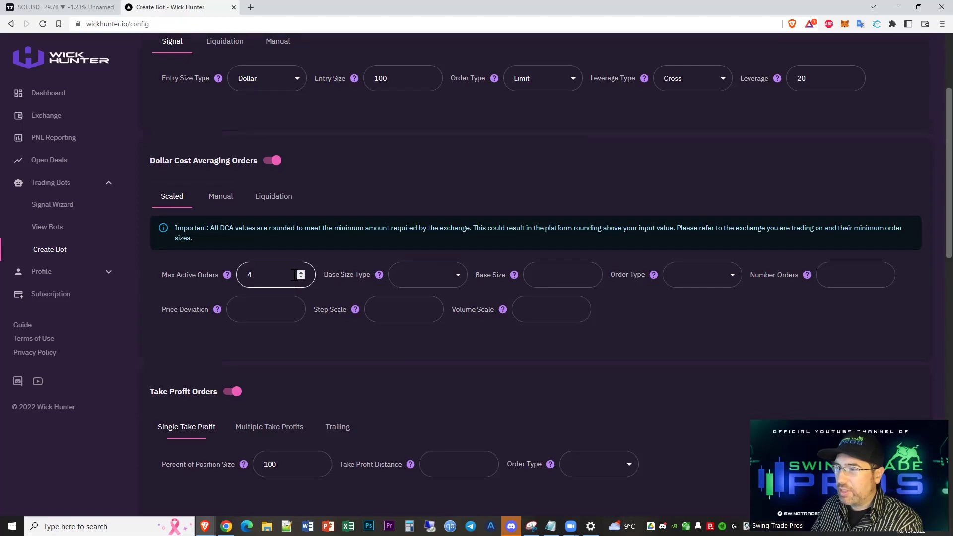
click(432, 277)
click(408, 317)
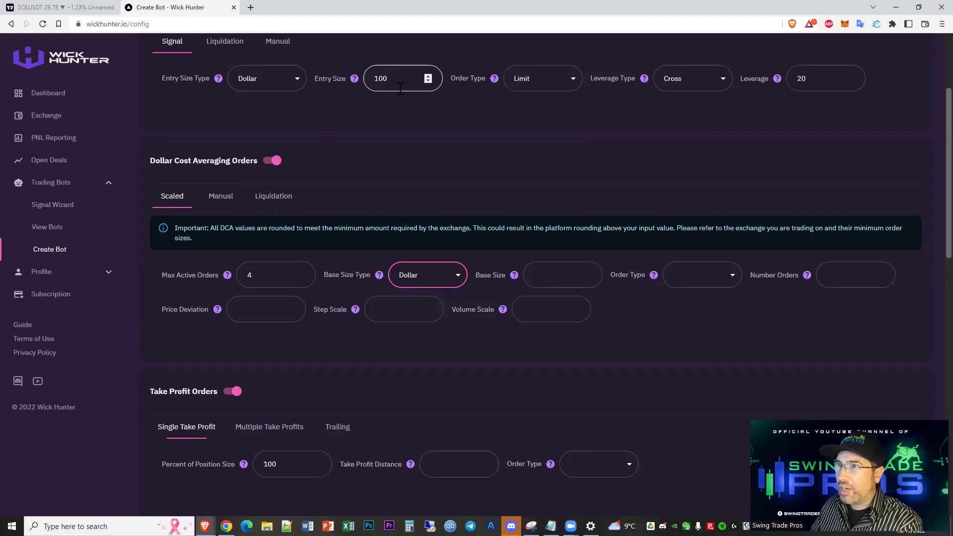
click(549, 273)
text(100)
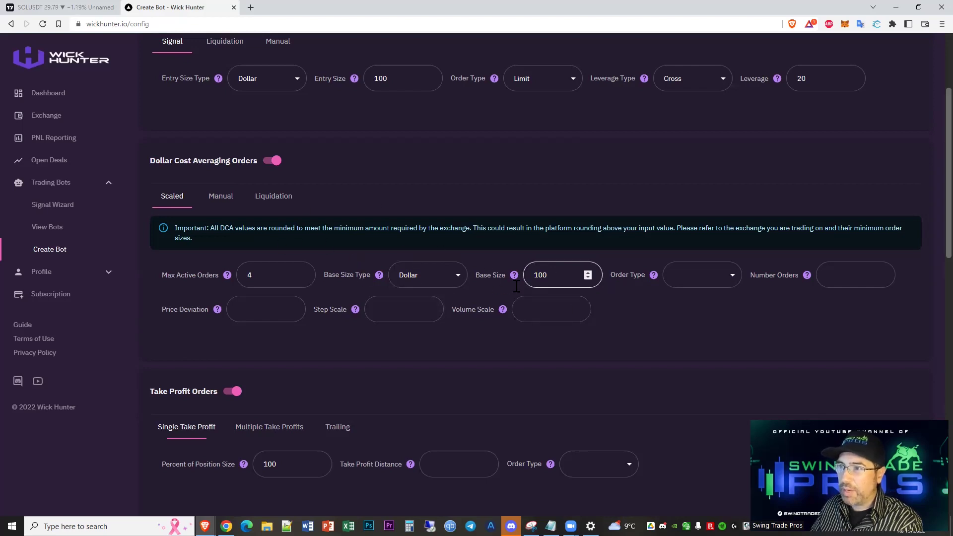
Set DCA order type Limit, 7 orders, and 1.49 for deviation, step and volume scales
click(732, 275)
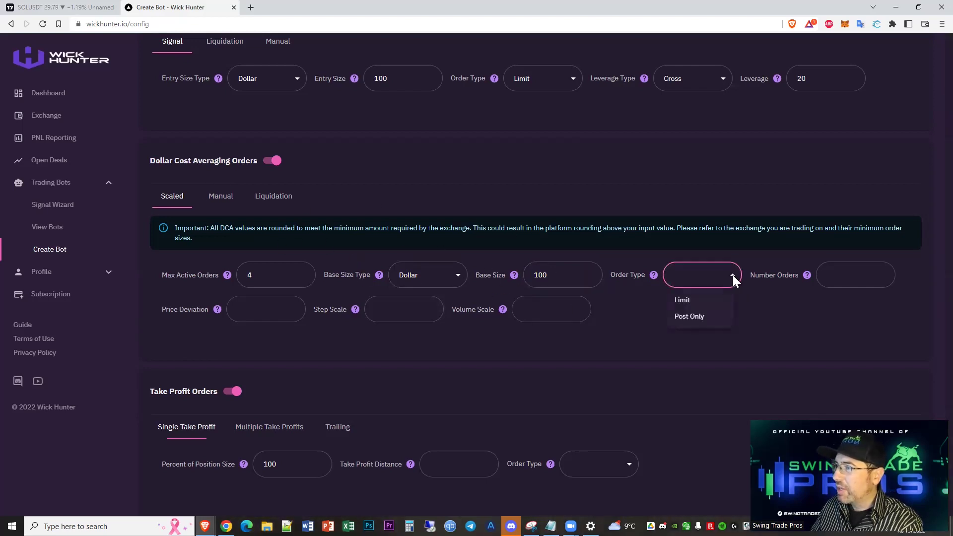
click(704, 301)
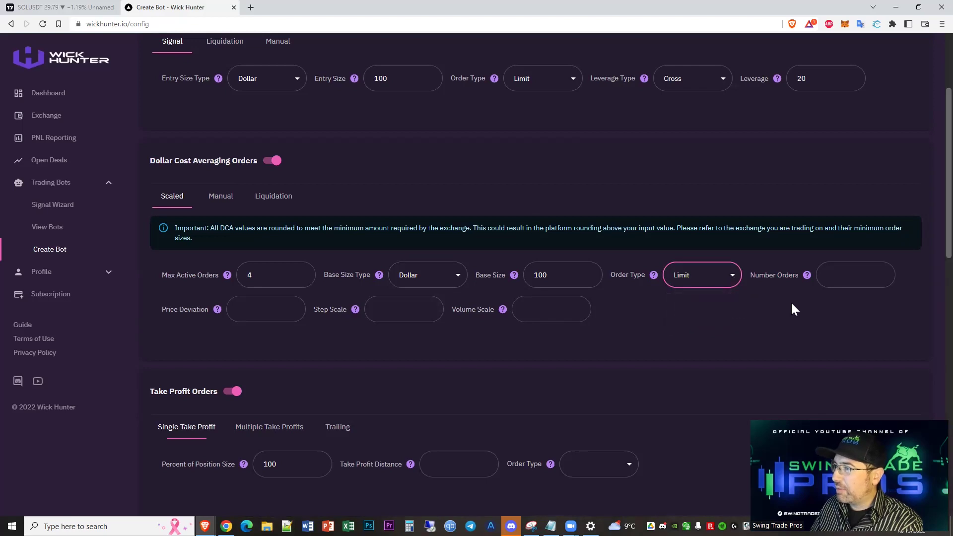
click(859, 273)
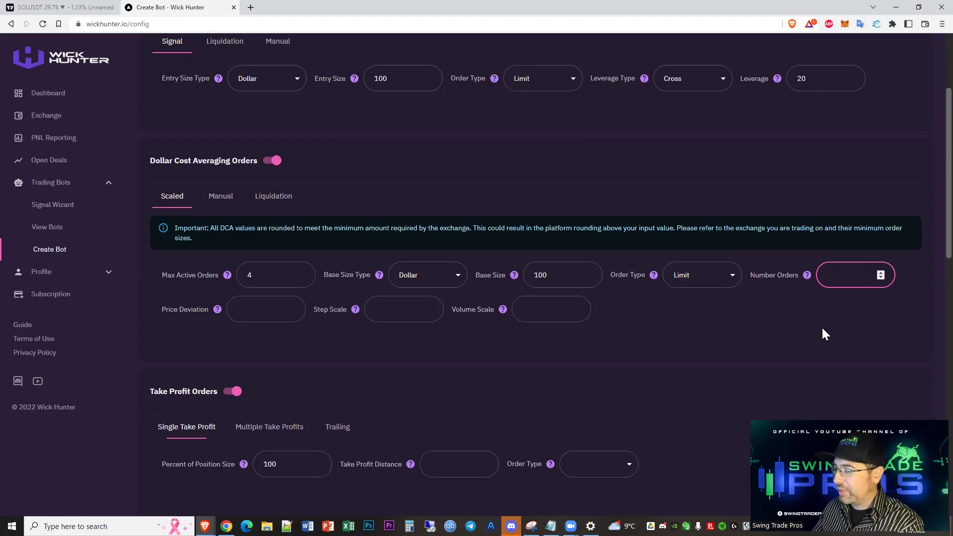
text(7)
click(560, 317)
click(250, 305)
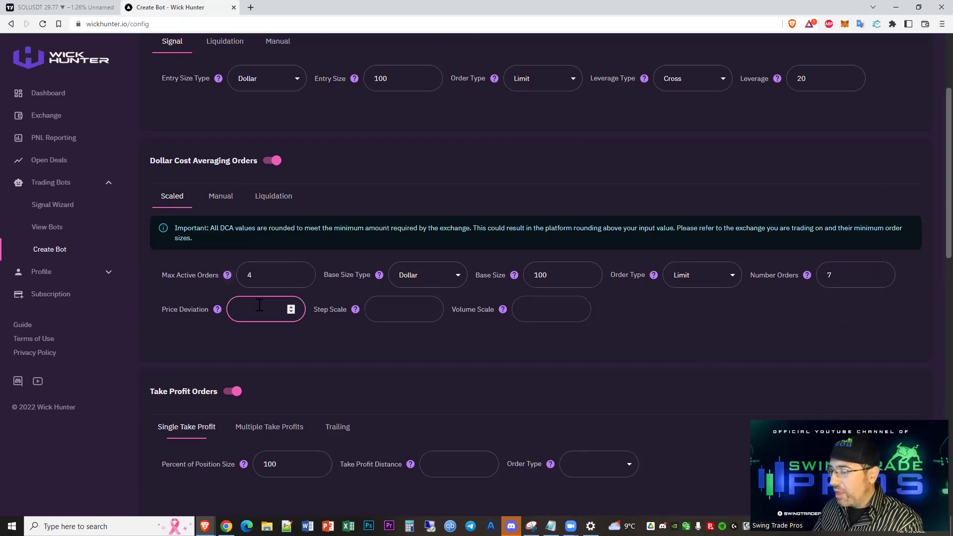
text(1.49)
click(411, 314)
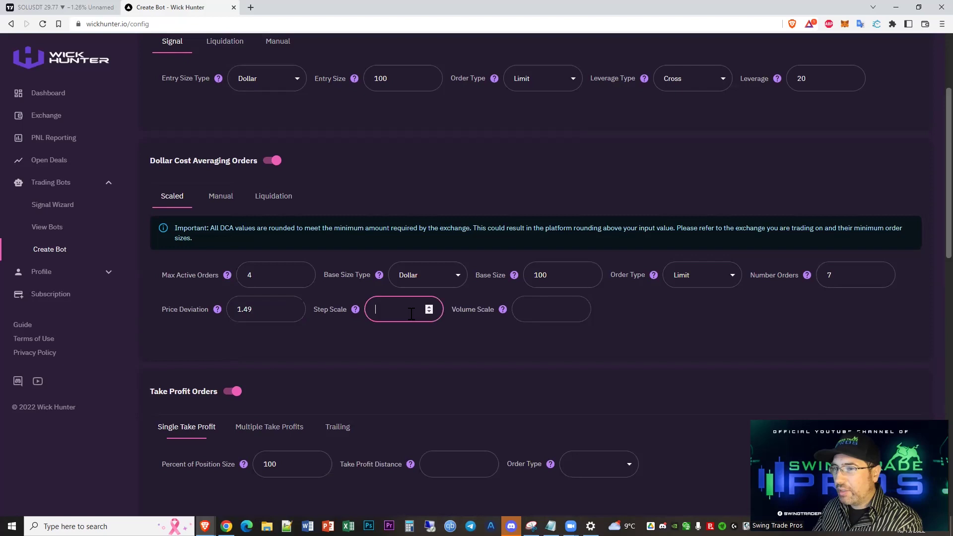
text(1.49)
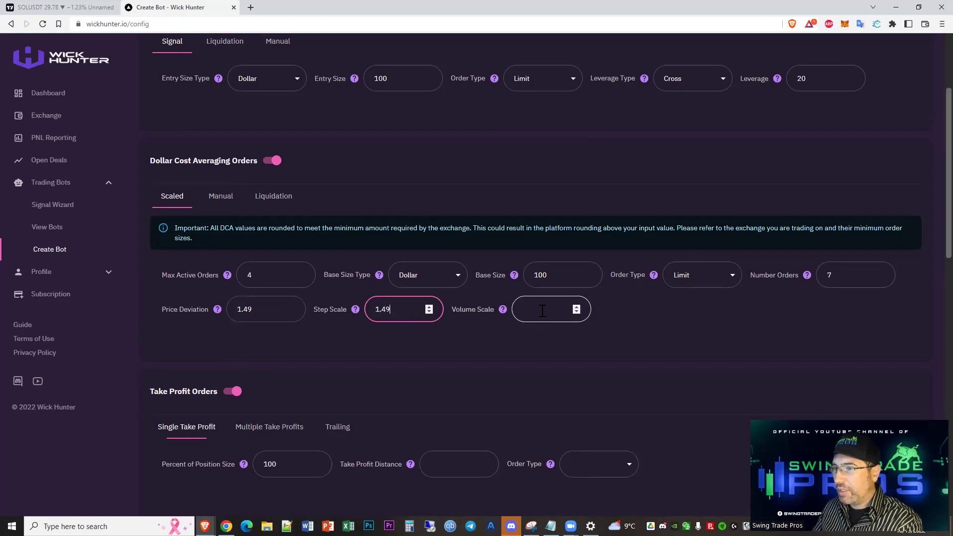
click(543, 311)
Replace the DCA price deviation value with 1
text(1.)
mouse_move(505, 313)
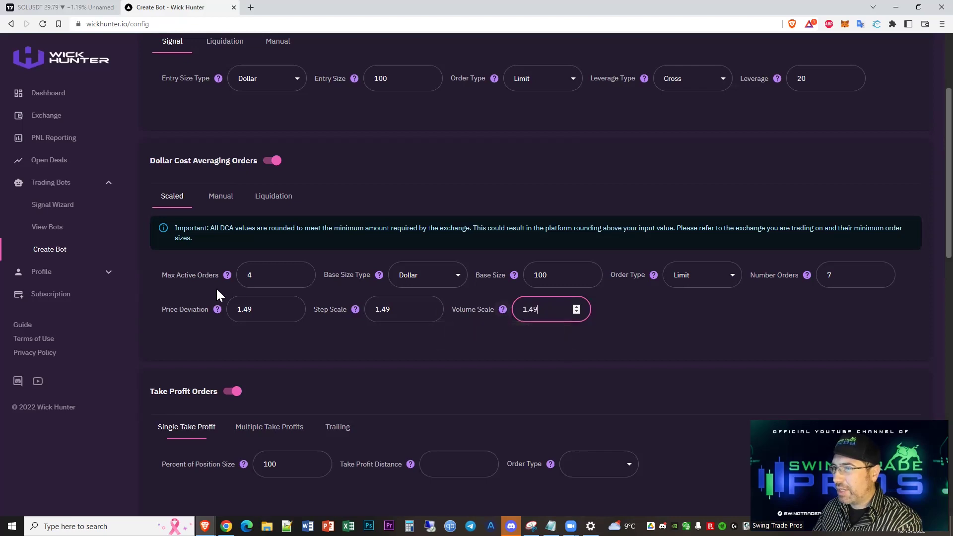
click(182, 307)
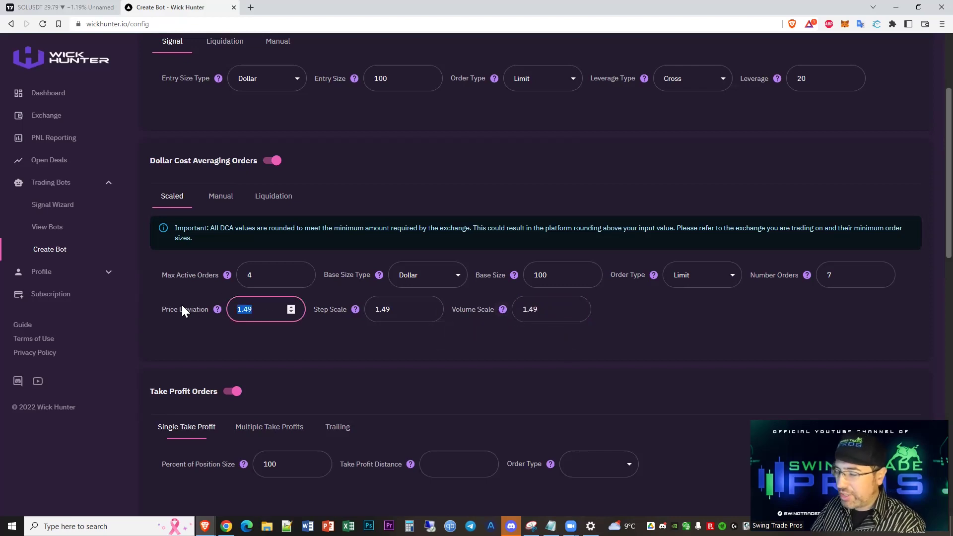
text(0.5)
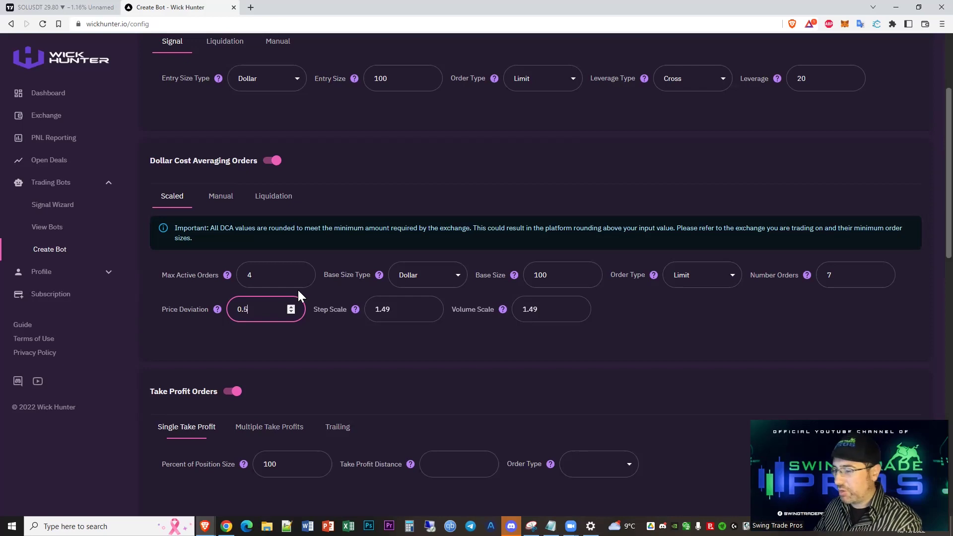
drag(254, 308, 222, 314)
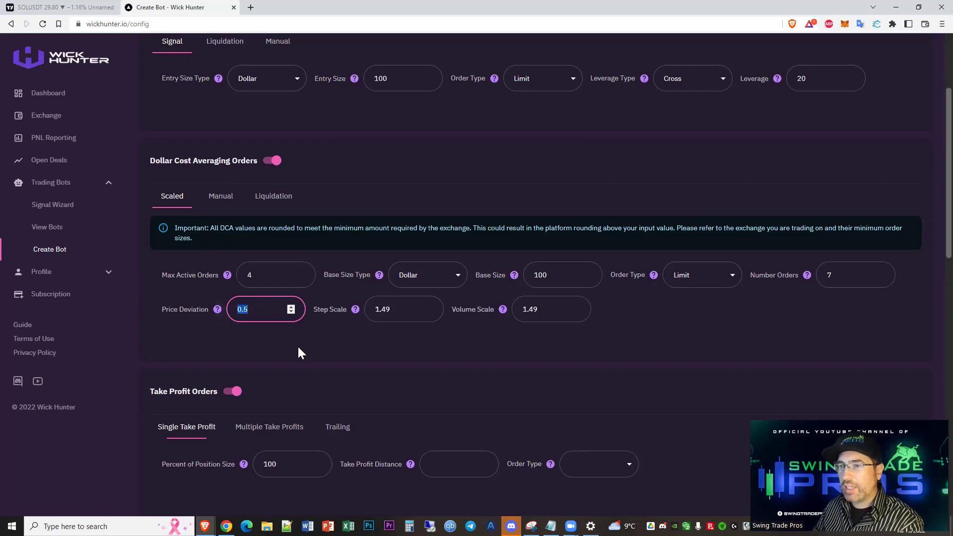
text(1)
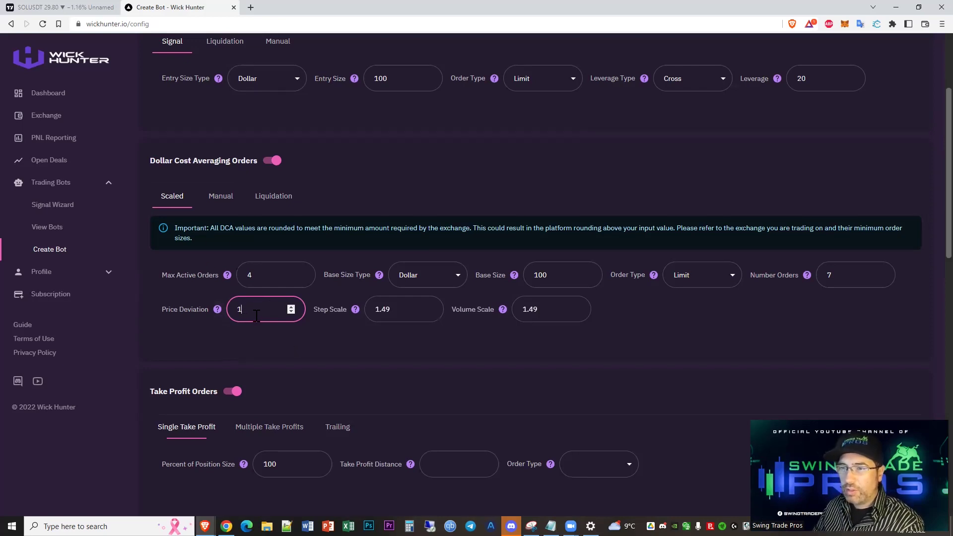
click(262, 338)
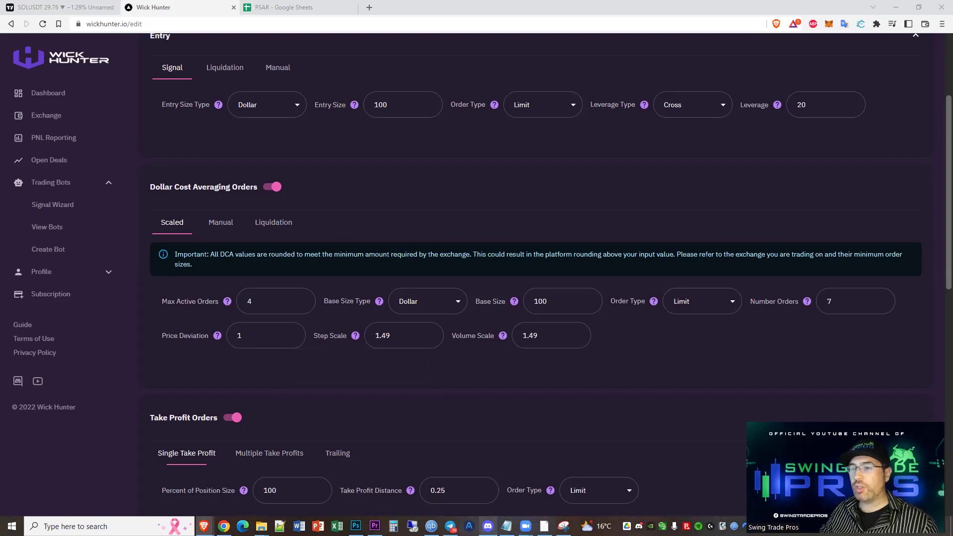
Check Discord for the calculator link, then bring up the PSAR Google Sheets tab
click(488, 526)
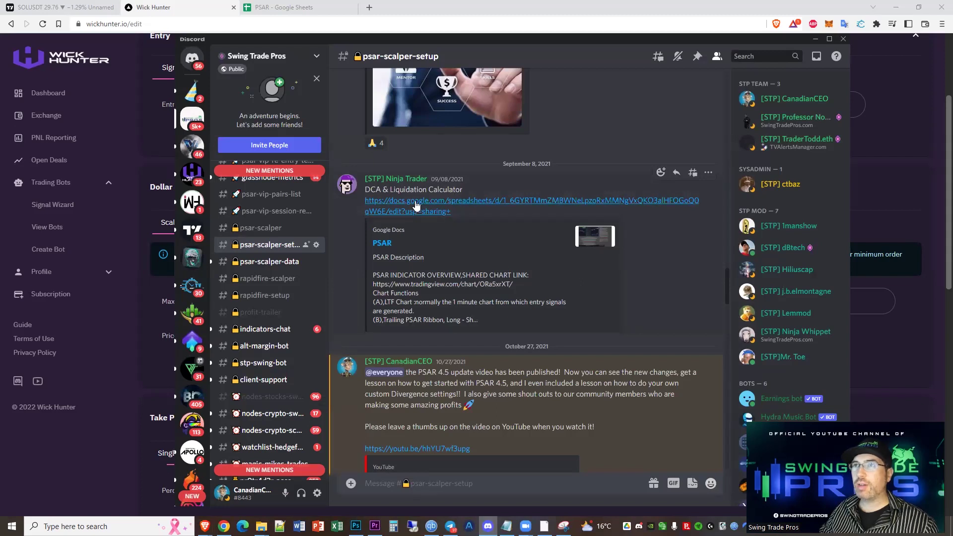
click(278, 9)
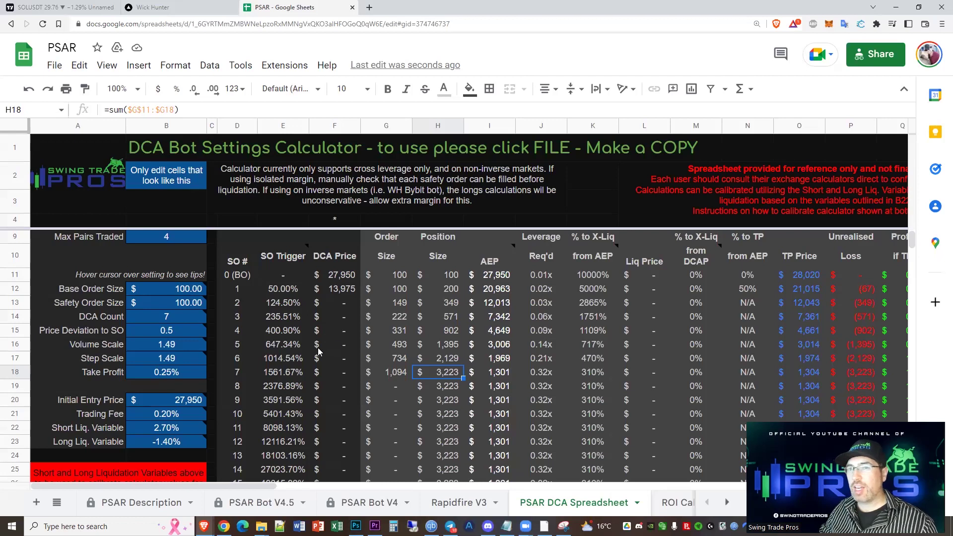
Check the DCA Count of 7, the Base Order Size and the safety order size formula in the PSAR DCA sheet
click(184, 318)
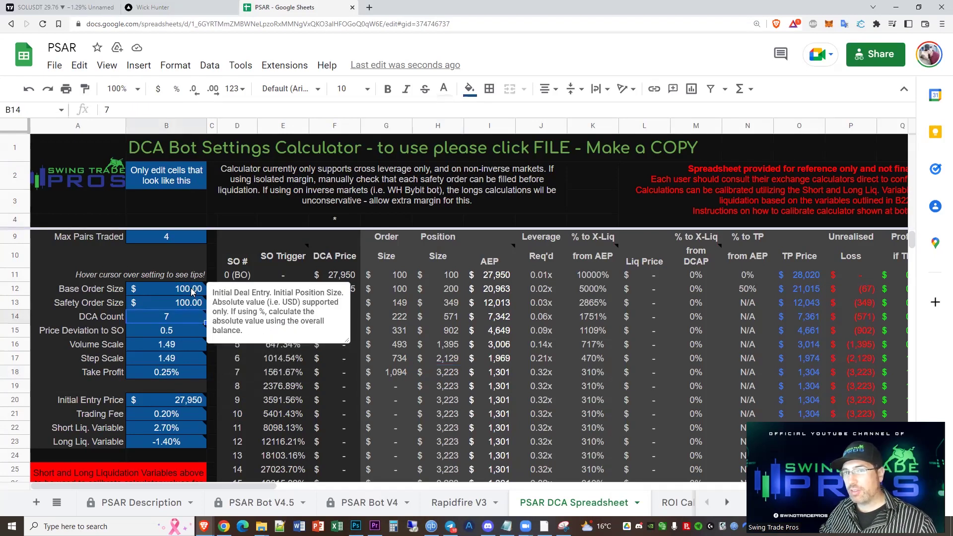
click(190, 288)
mouse_move(189, 306)
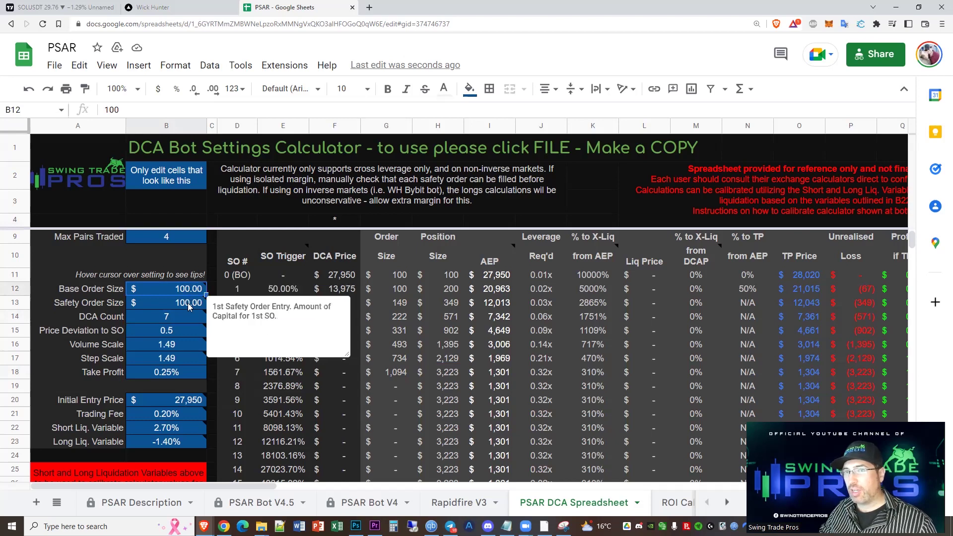
click(394, 373)
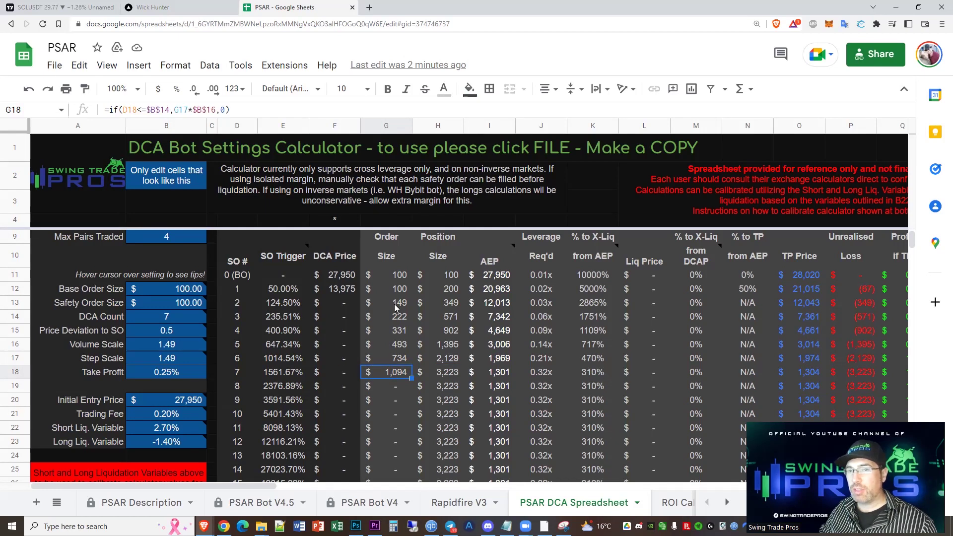
scroll(405, 380, up, 1)
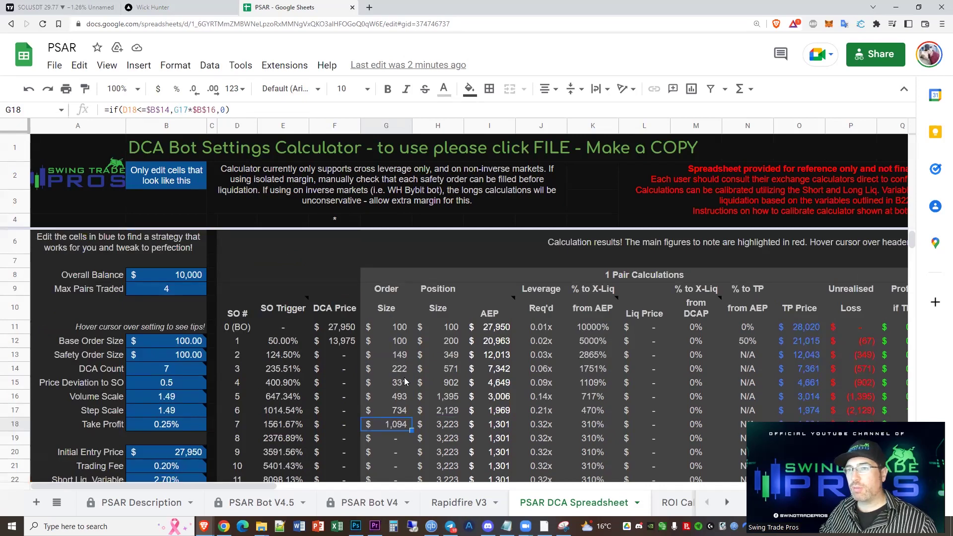
scroll(404, 381, down, 1)
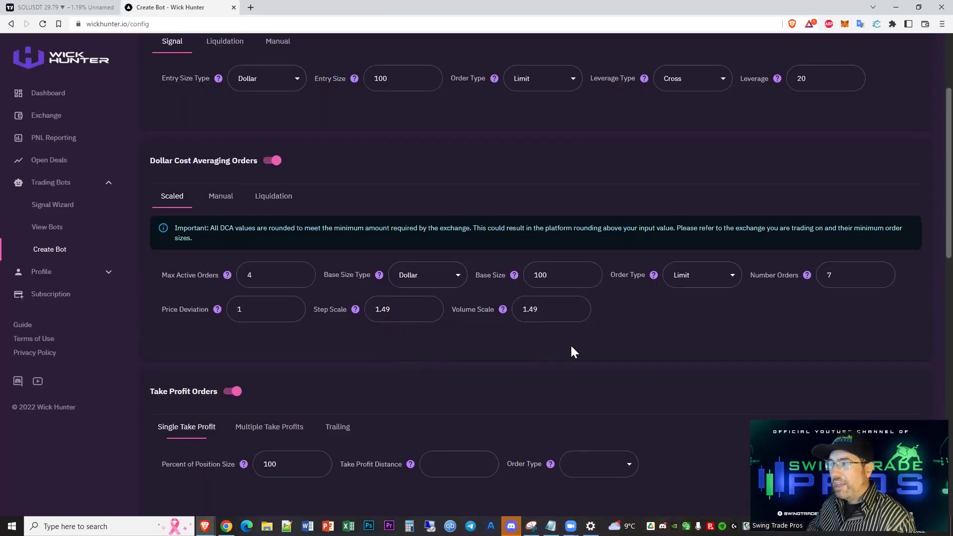
Set the take profit distance to 0.25 with a Limit order type
scroll(545, 344, down, 2)
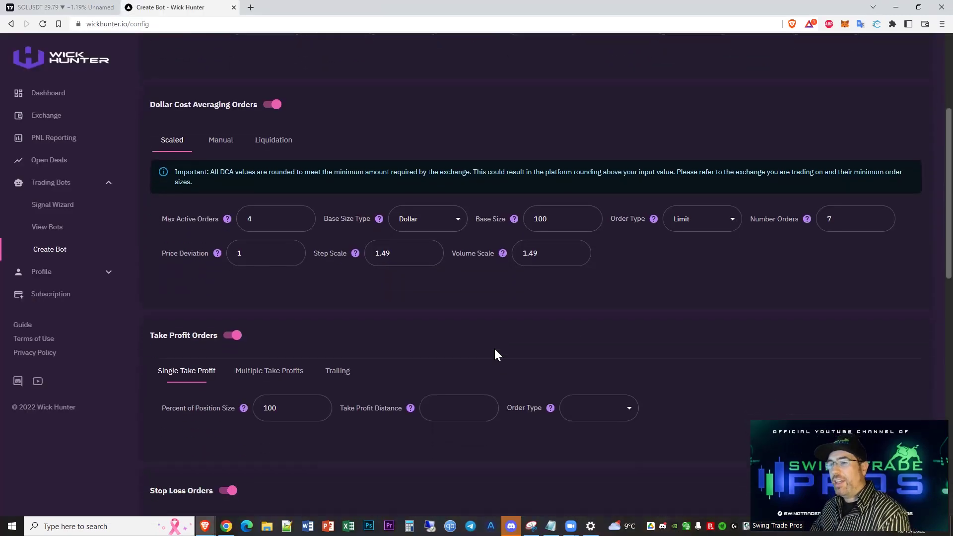
scroll(412, 347, up, 1)
scroll(336, 342, down, 1)
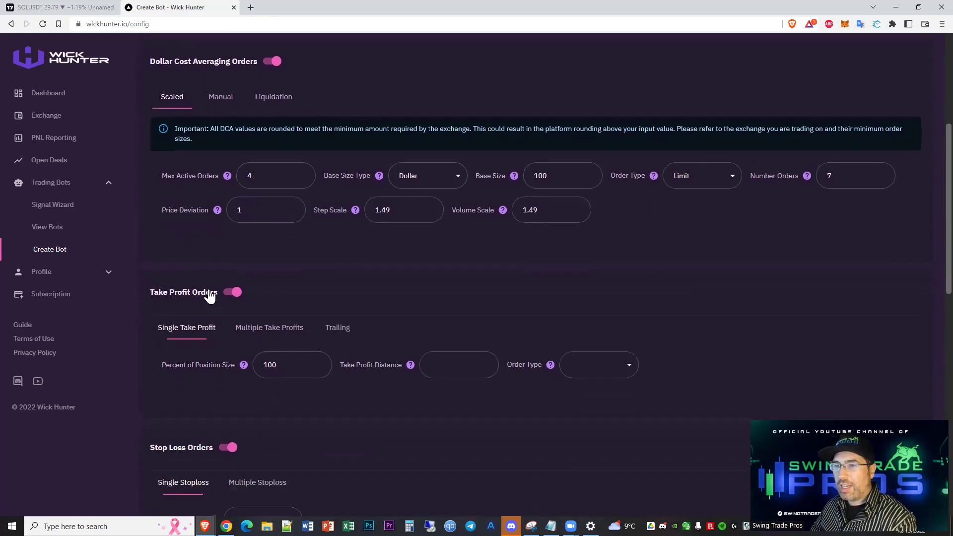
scroll(277, 352, down, 1)
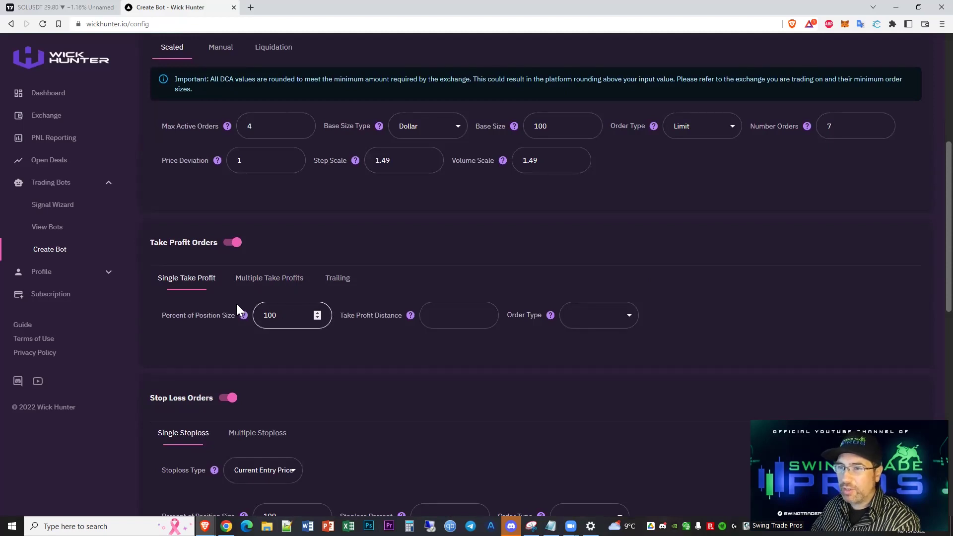
click(455, 318)
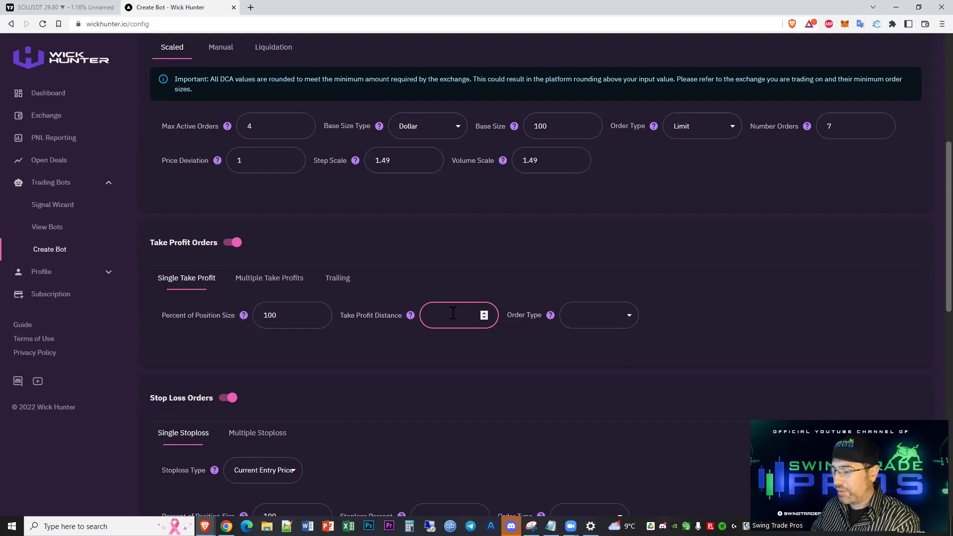
text(0.25)
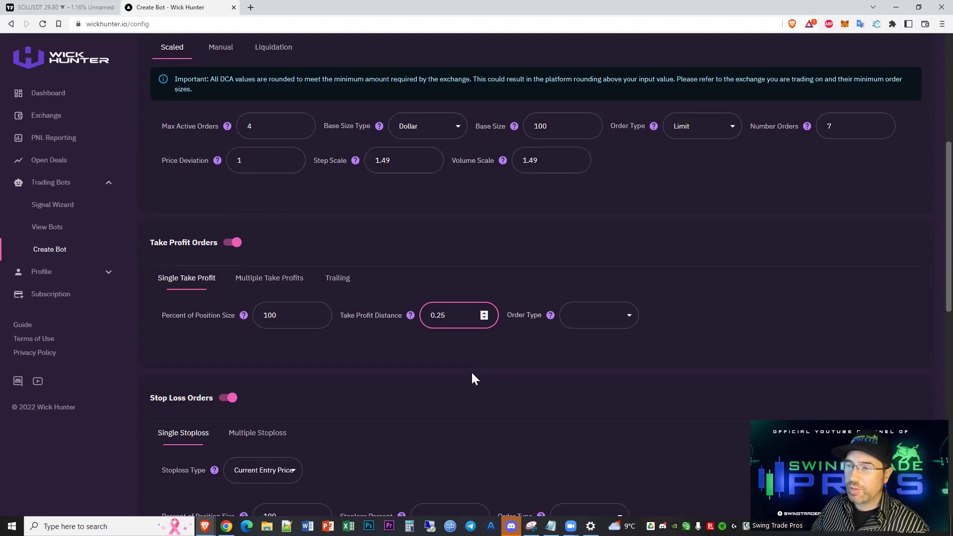
click(603, 322)
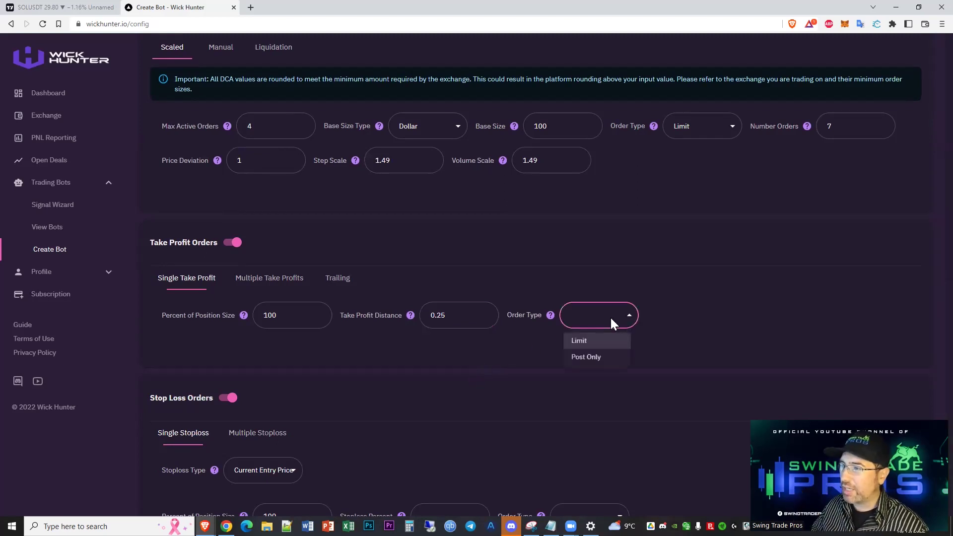
click(598, 341)
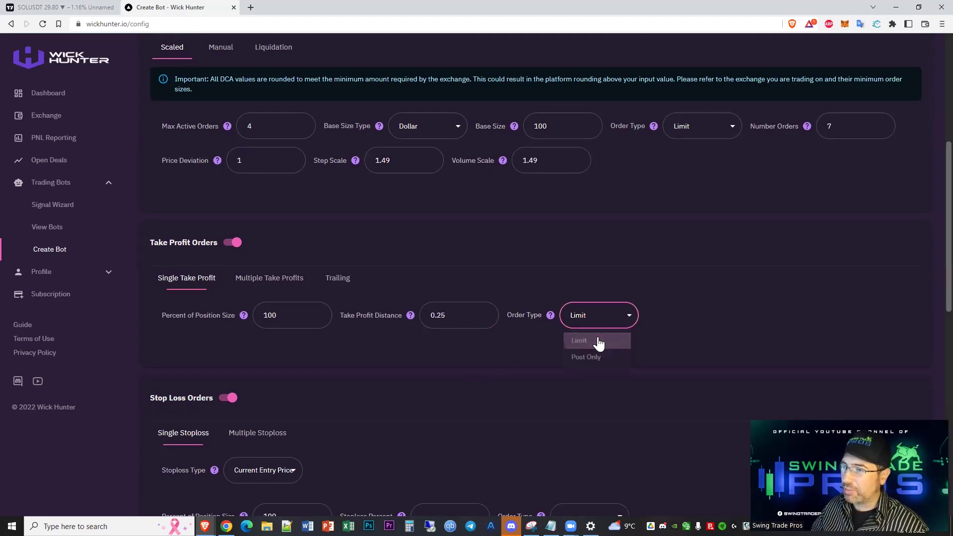
Look at the Multiple and Trailing take profit options, keeping Single Take Profit
click(261, 281)
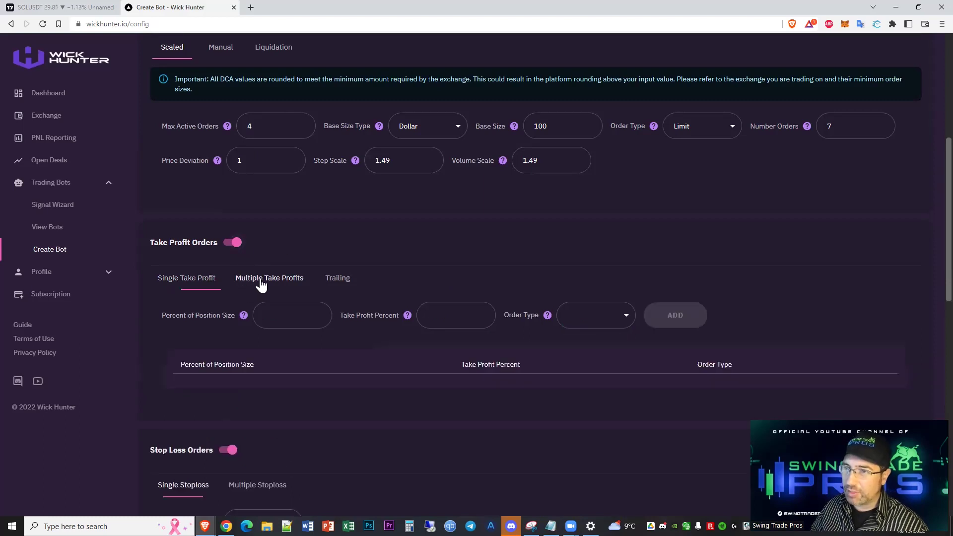
click(286, 315)
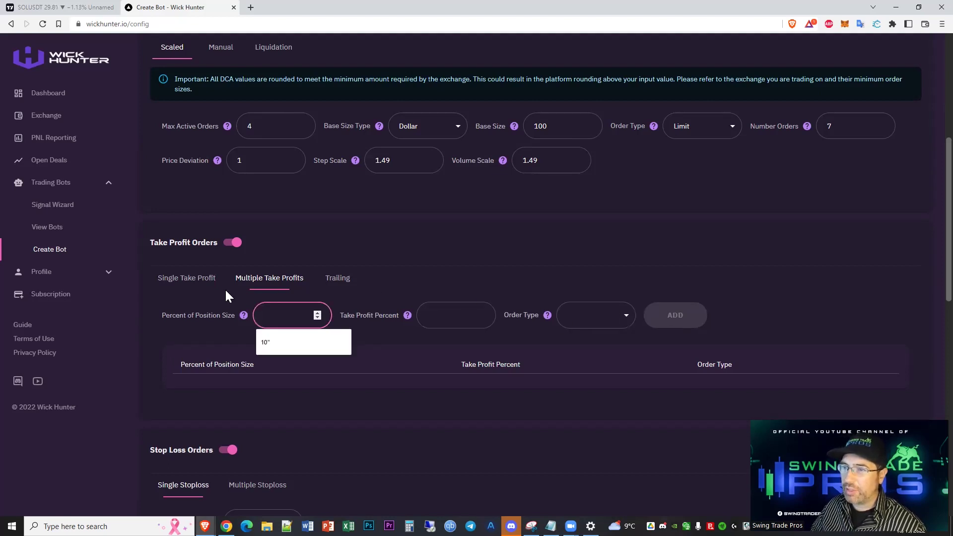
click(188, 276)
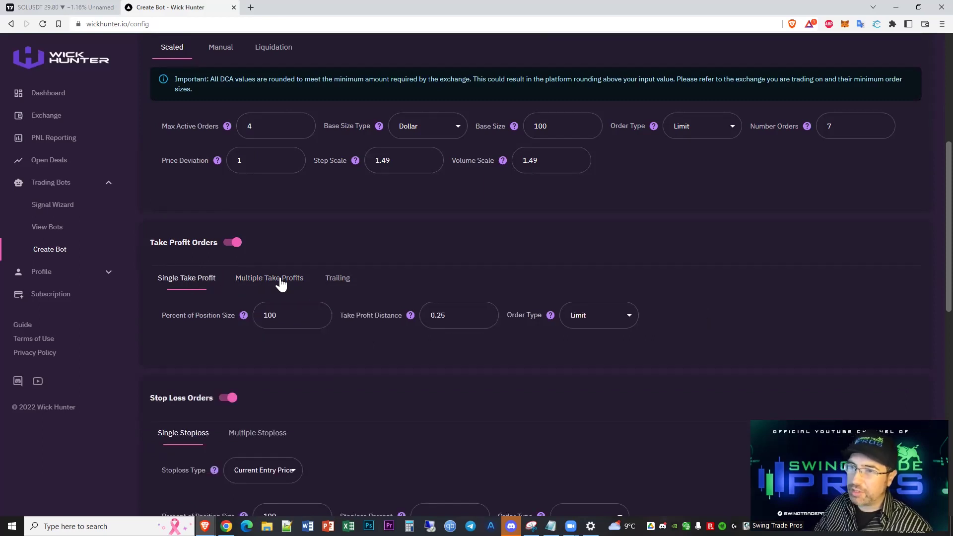
click(342, 282)
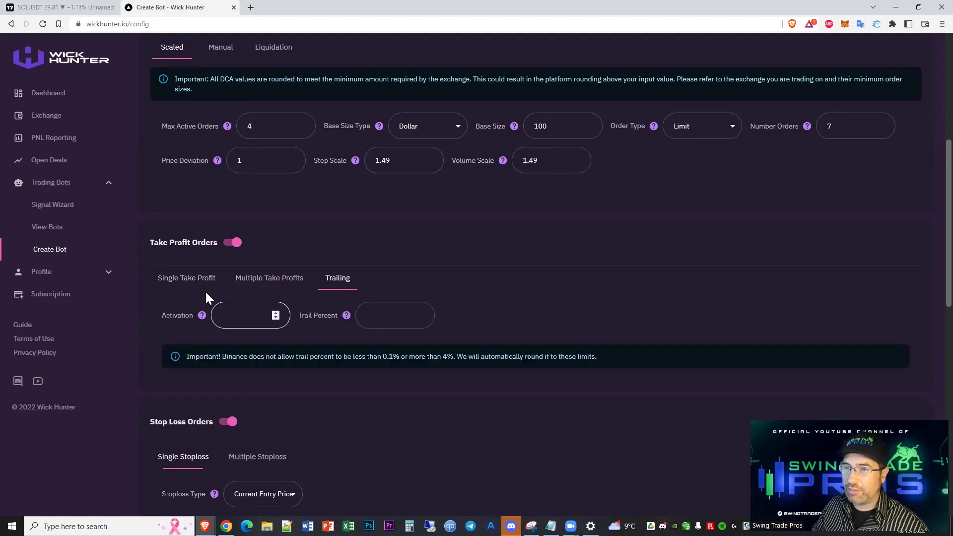
click(173, 279)
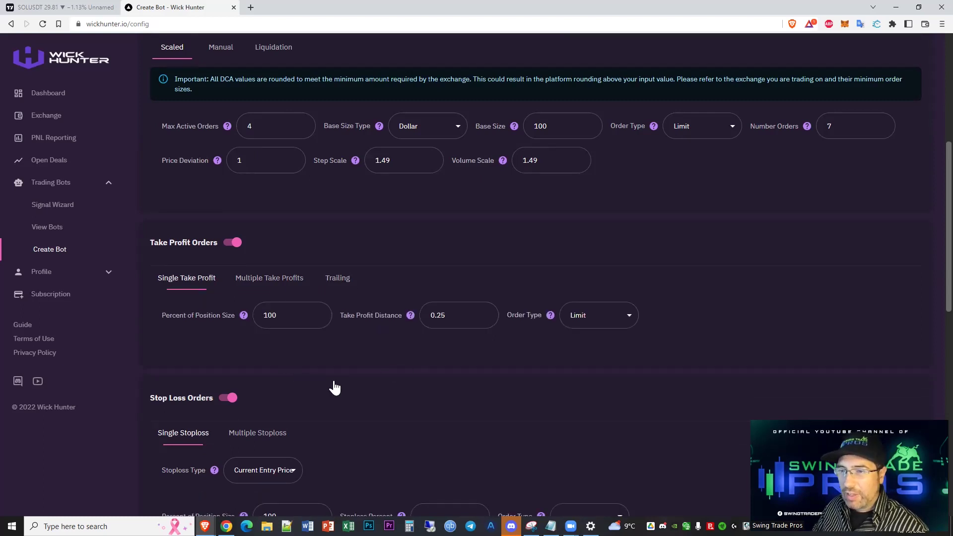
Disable stop loss orders and review the Create Bot form back to the top
scroll(332, 387, down, 3)
click(229, 250)
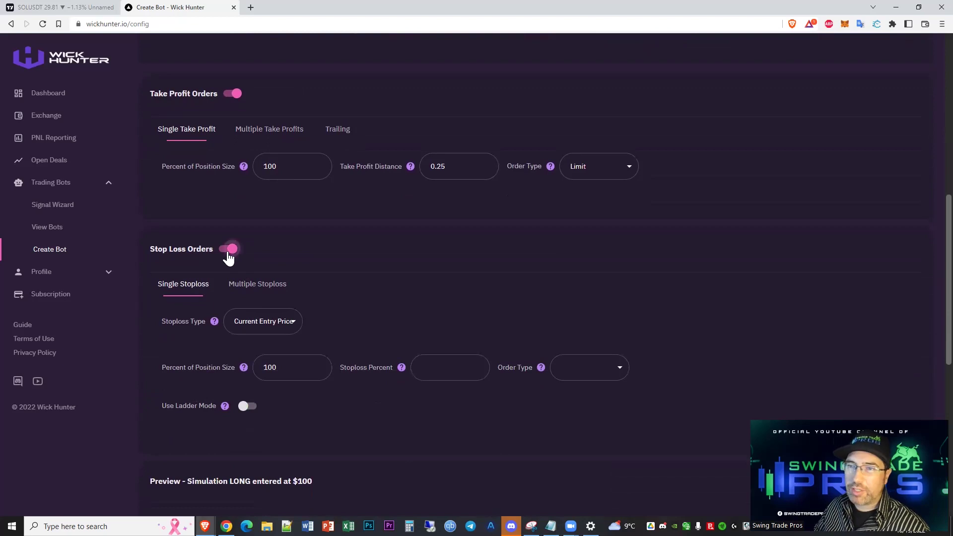
scroll(290, 270, up, 5)
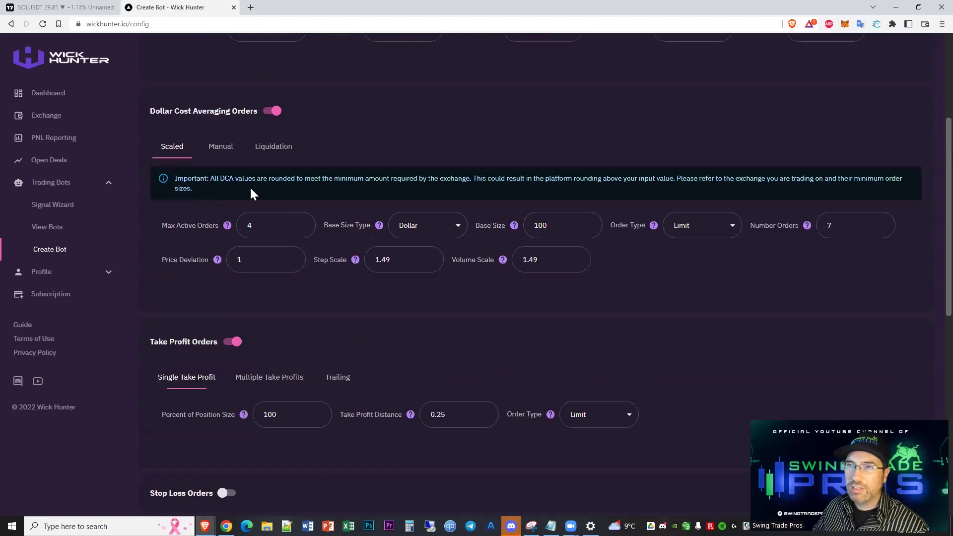
scroll(234, 406, down, 2)
scroll(235, 410, down, 1)
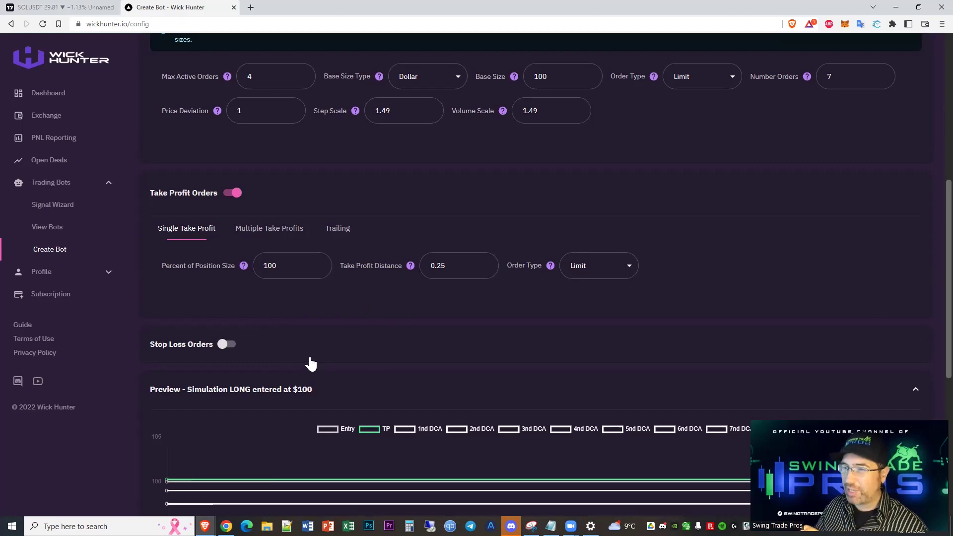
scroll(441, 382, up, 5)
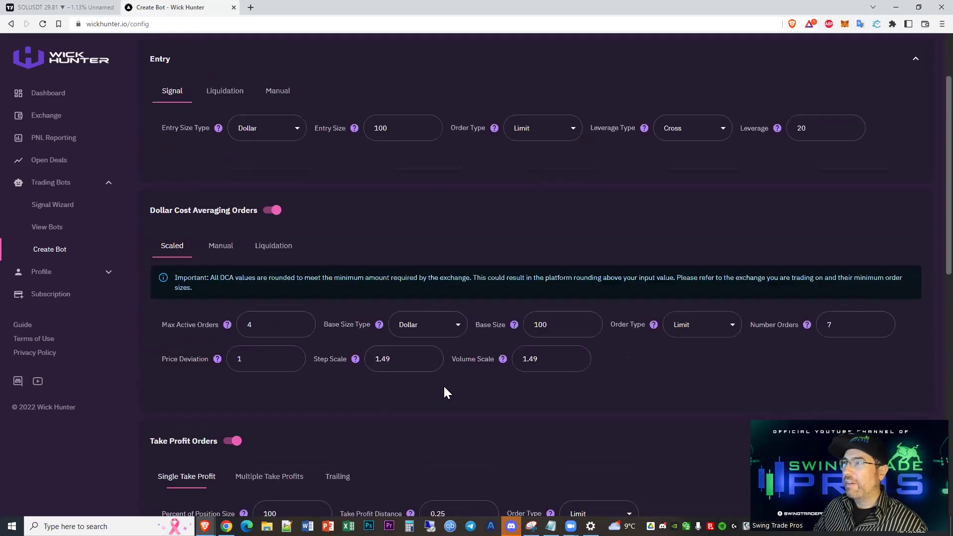
scroll(444, 385, up, 2)
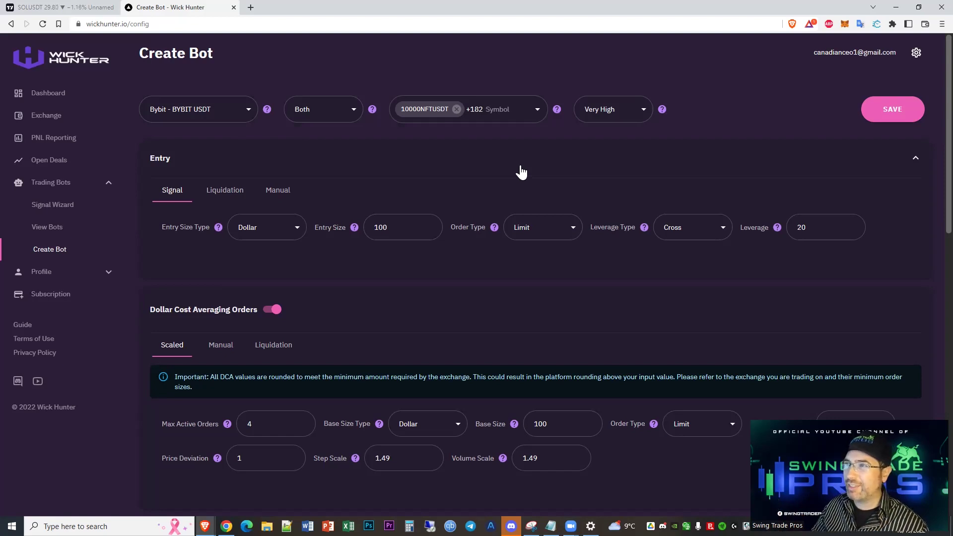
Save the current bot, then save a High-risk bot with entry size 80 and base size 60
click(899, 121)
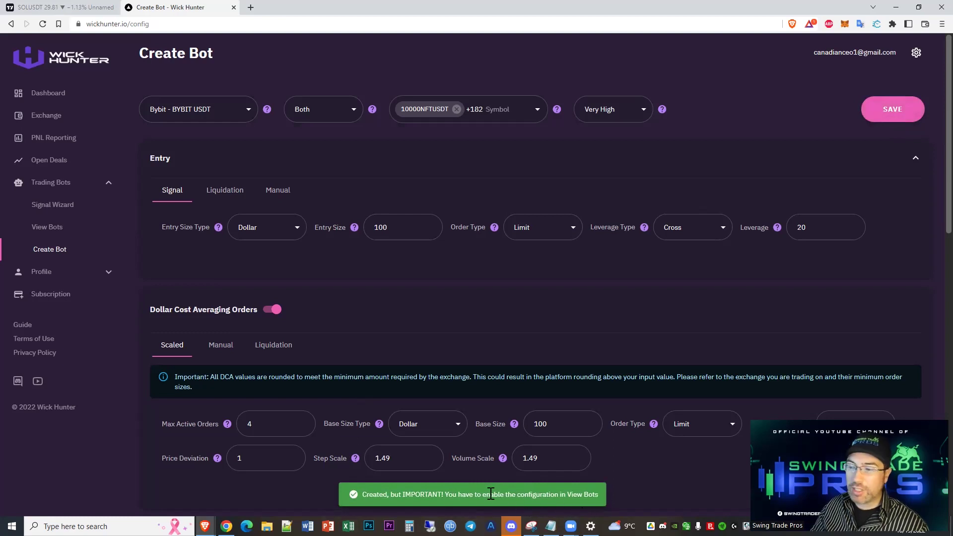
click(640, 110)
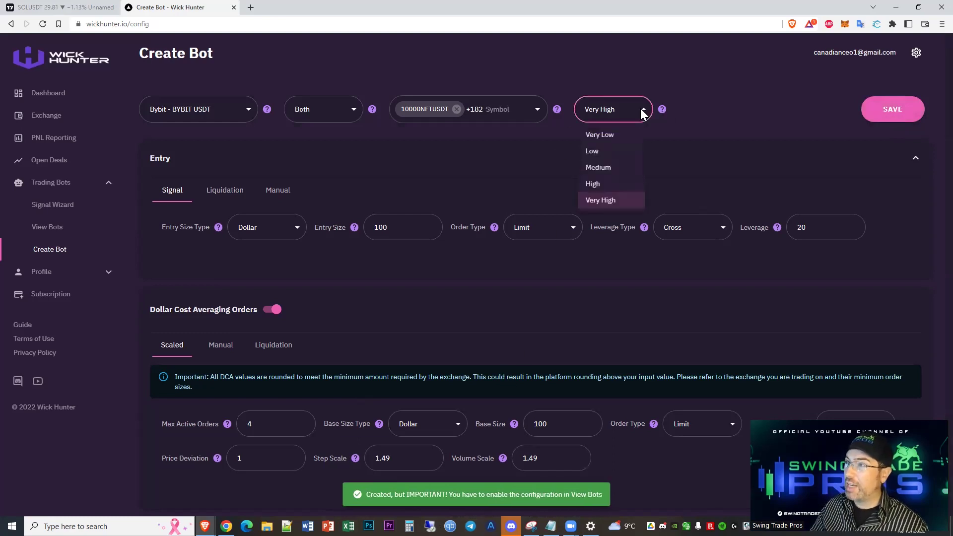
click(602, 184)
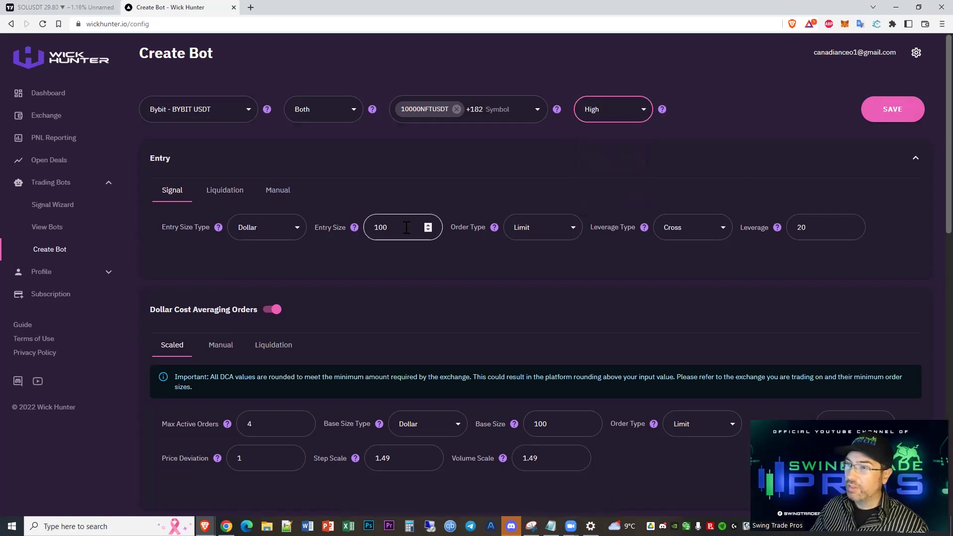
drag(420, 228, 313, 228)
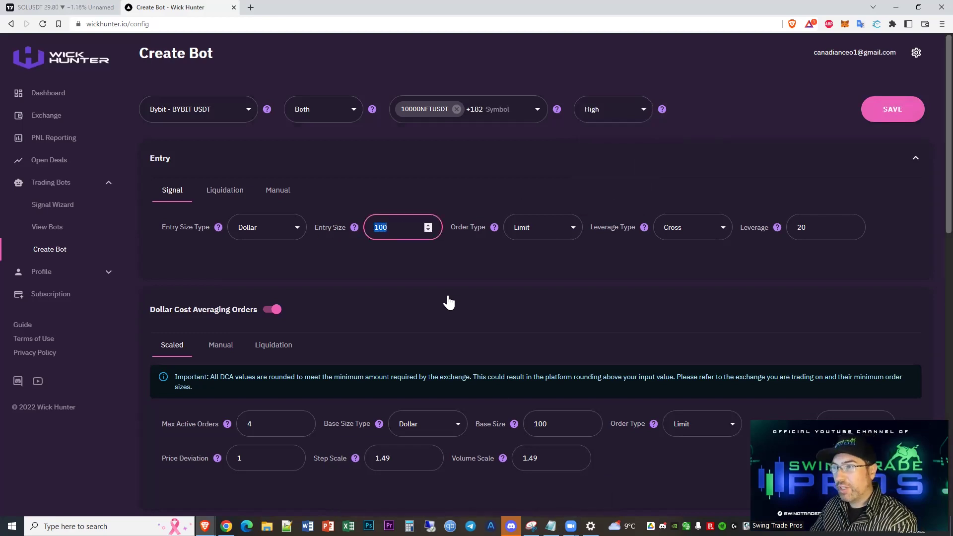
text(80)
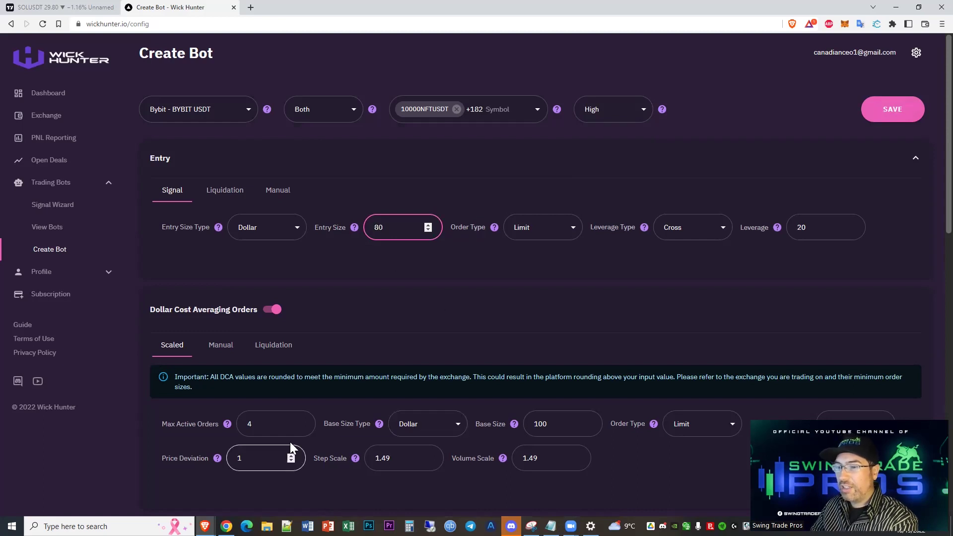
double_click(551, 420)
text(60)
click(587, 311)
click(587, 311)
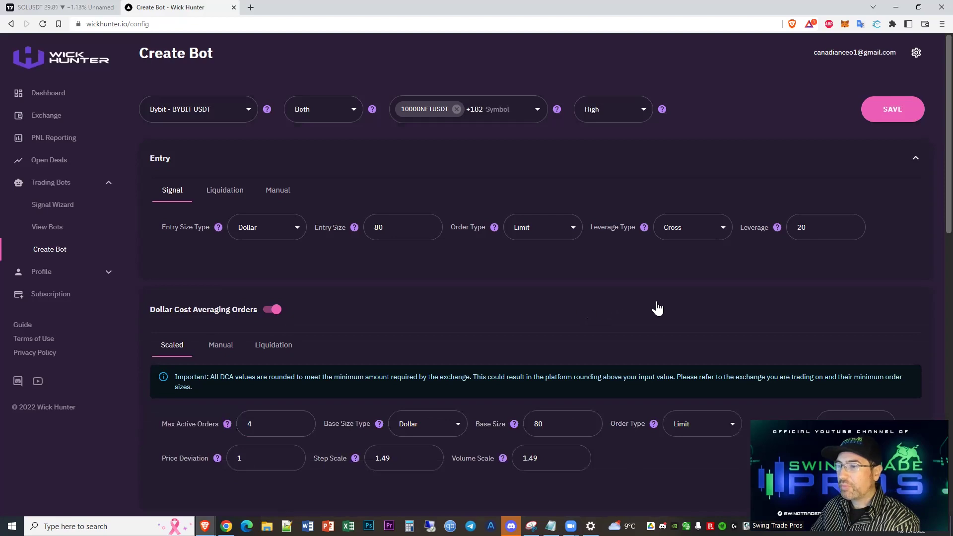
scroll(642, 362, down, 5)
scroll(620, 426, up, 5)
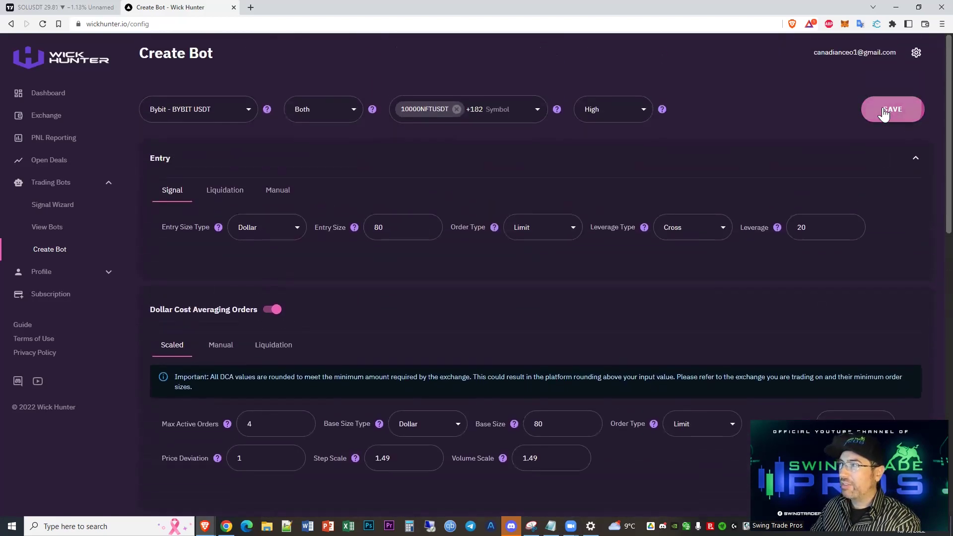
click(884, 108)
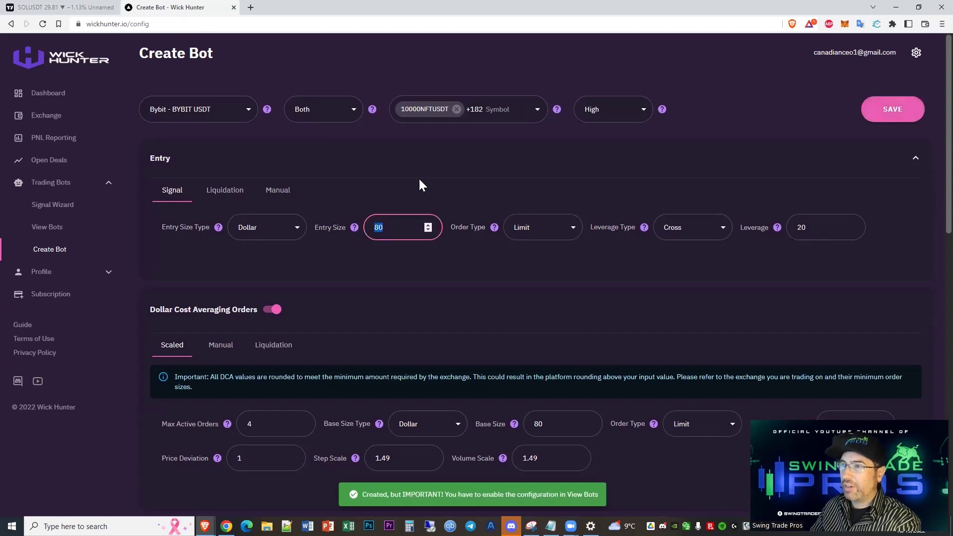
Save a Medium-risk bot with entry size and base size 60
click(613, 110)
click(598, 167)
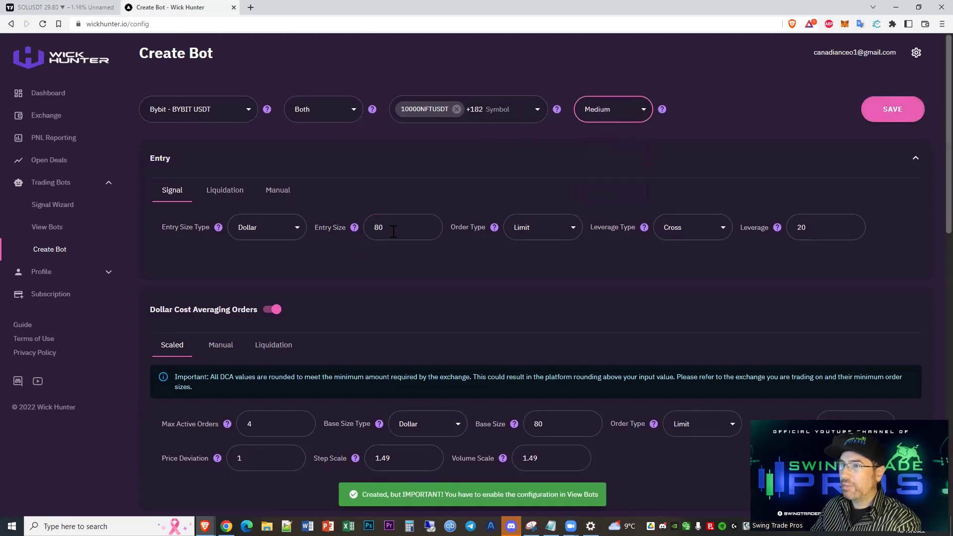
double_click(378, 228)
text(60)
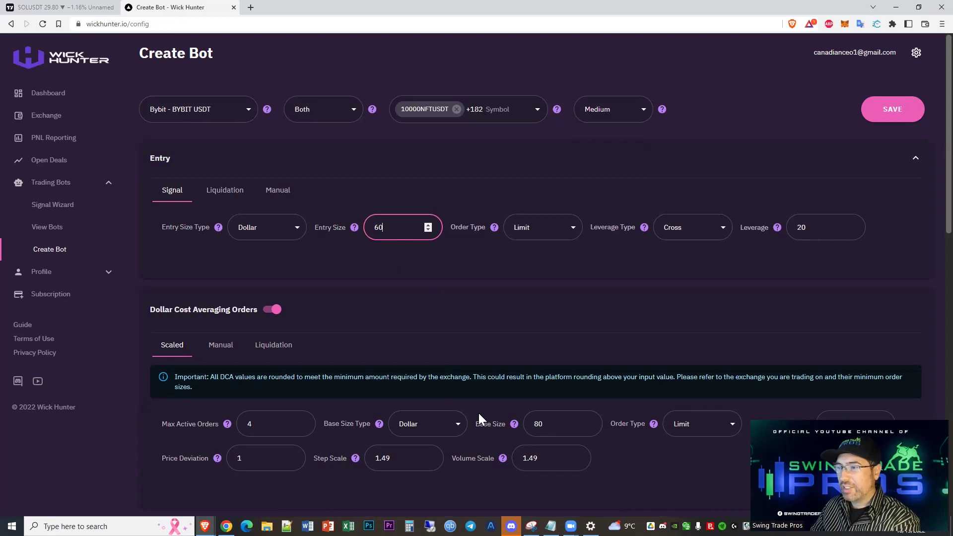
double_click(537, 424)
text(6)
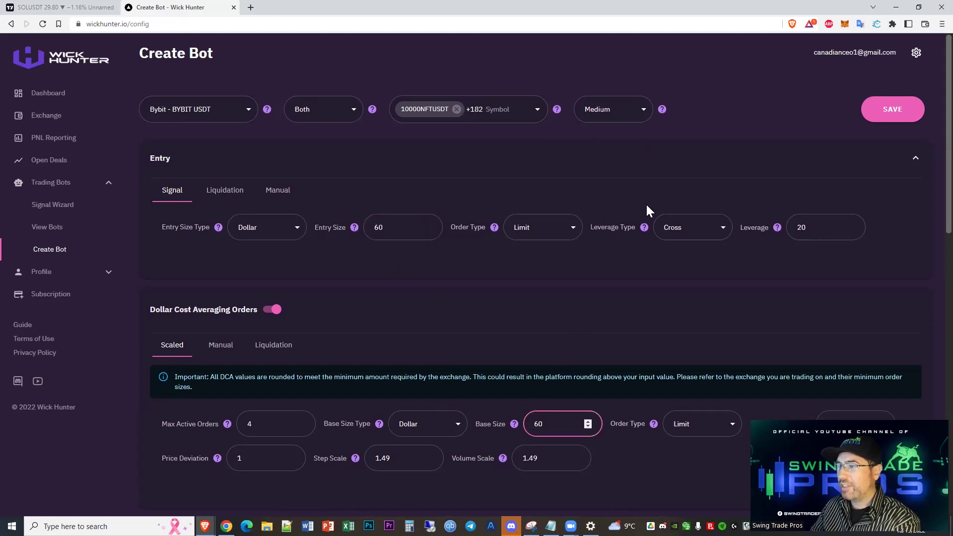
click(888, 113)
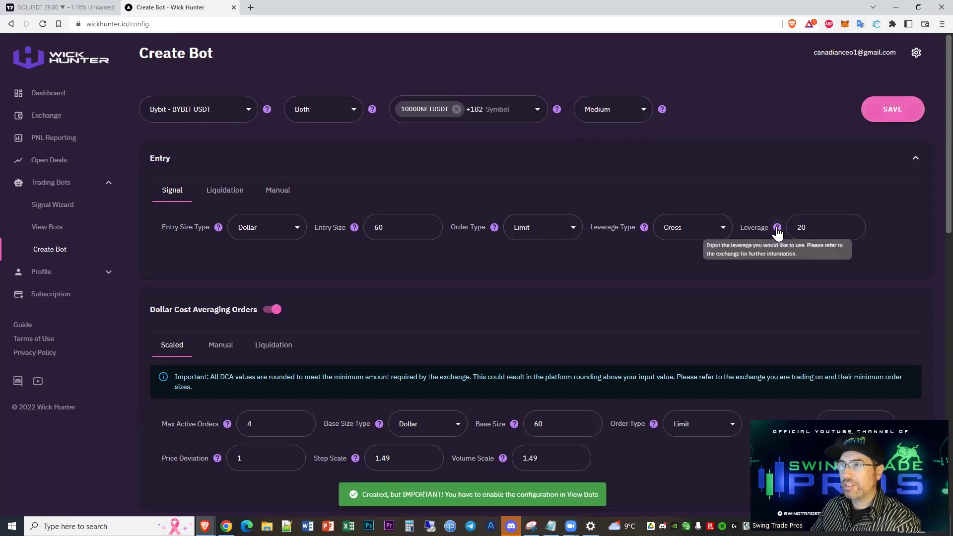
Save a Low-risk bot with entry size and base size 50
click(614, 113)
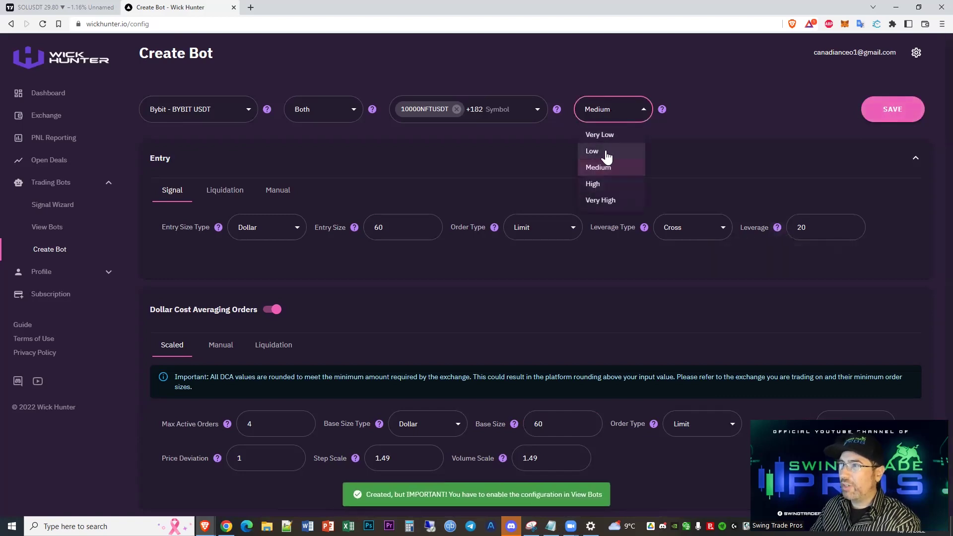
click(607, 156)
double_click(410, 221)
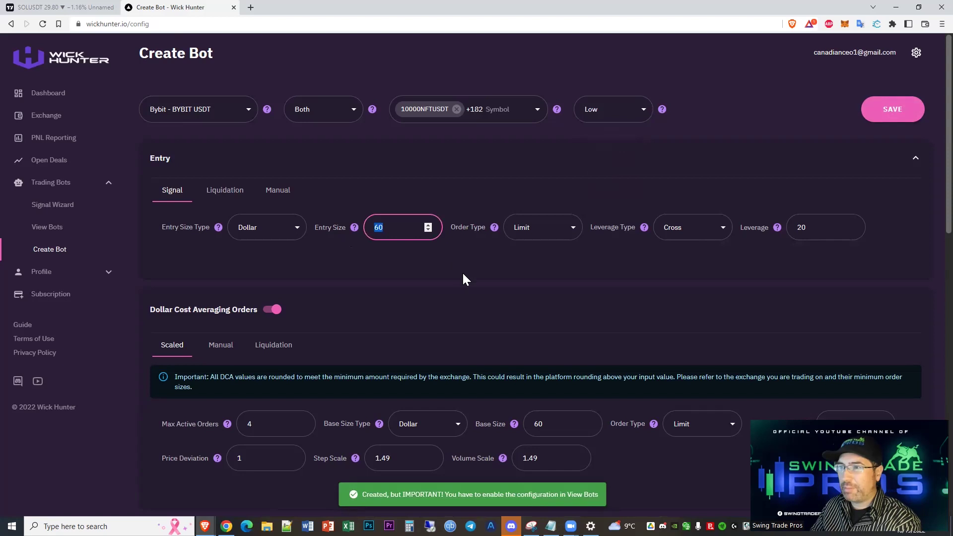
text(50)
double_click(538, 423)
text(50)
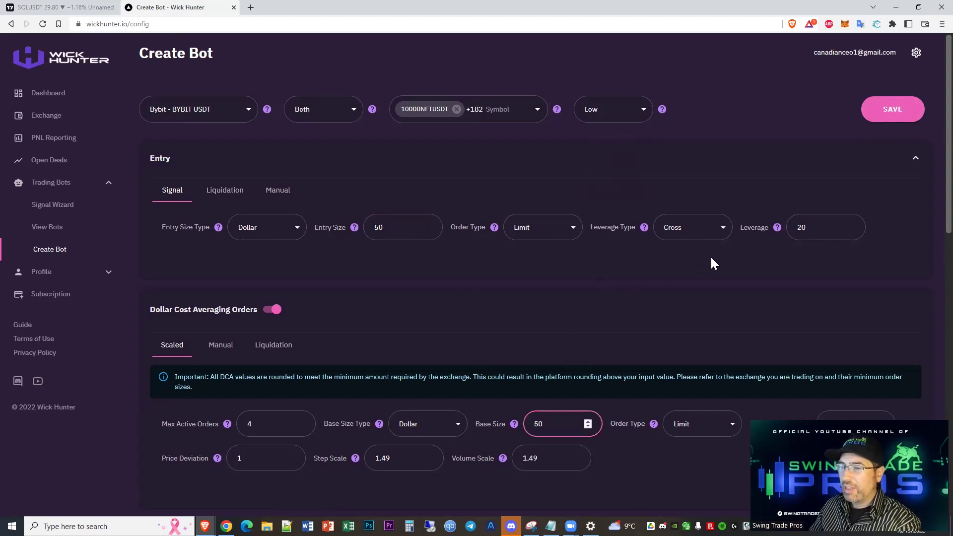
click(881, 114)
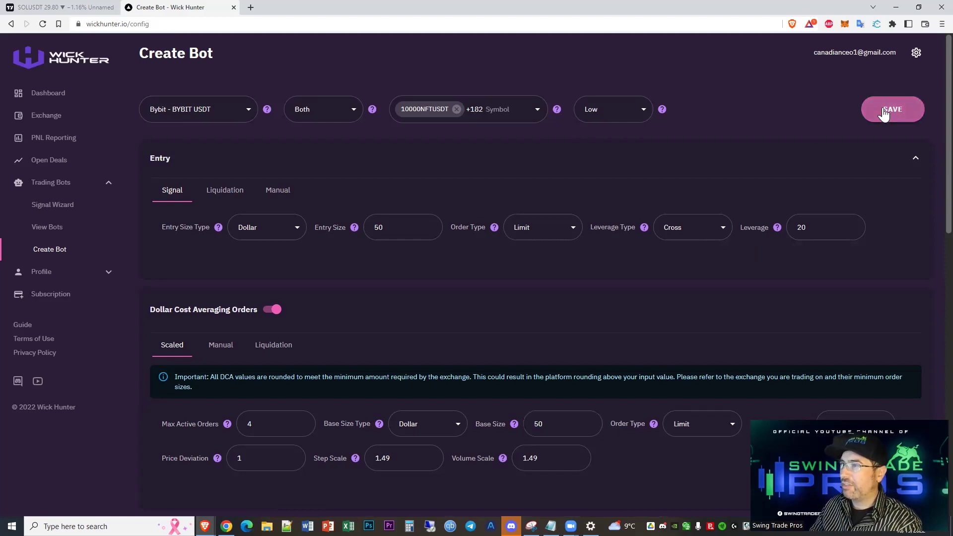
On the View Bots page, set the isolation percent to 30
click(44, 229)
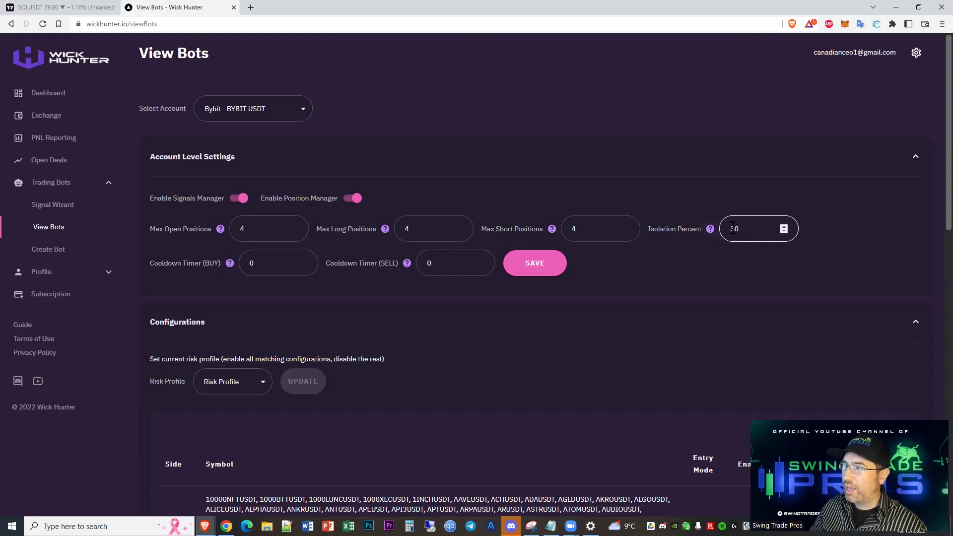
mouse_move(711, 231)
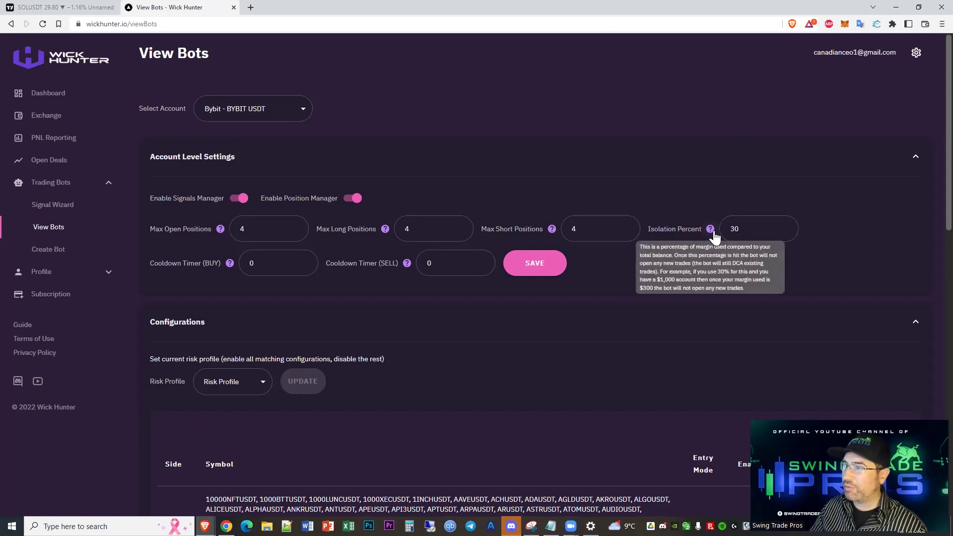
click(743, 230)
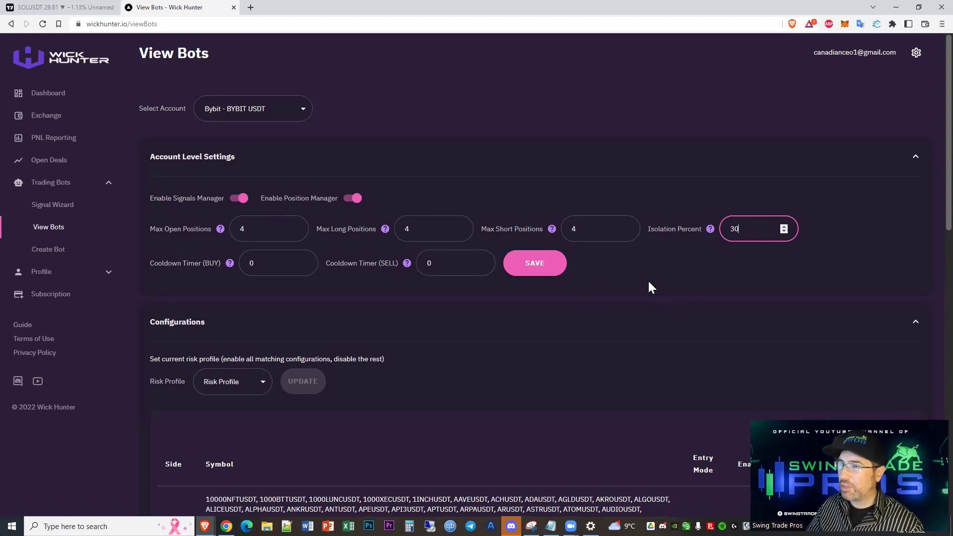
click(594, 299)
Enable the Very High, High, Medium and Low risk bots
scroll(591, 317, down, 1)
scroll(586, 325, down, 2)
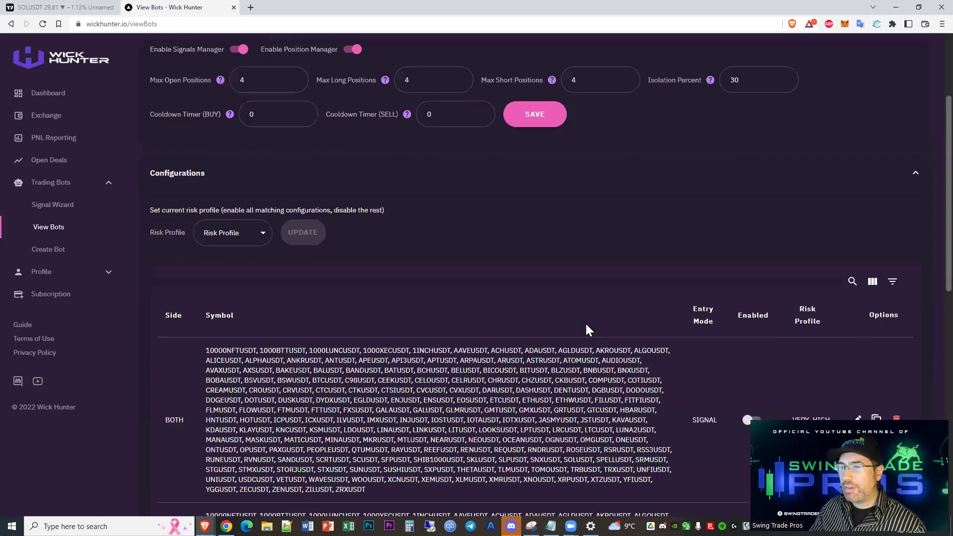
scroll(587, 325, down, 3)
scroll(587, 325, down, 2)
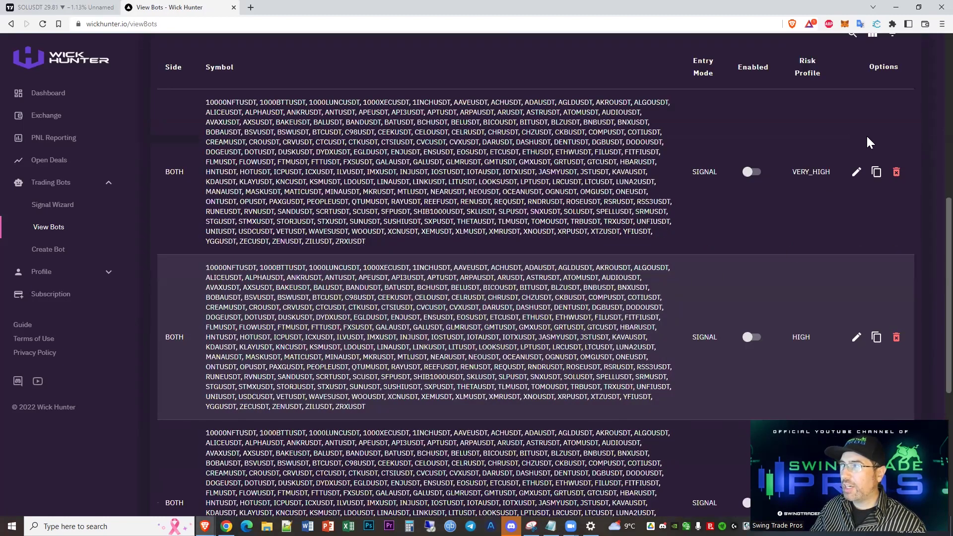
scroll(786, 258, down, 1)
scroll(796, 280, down, 2)
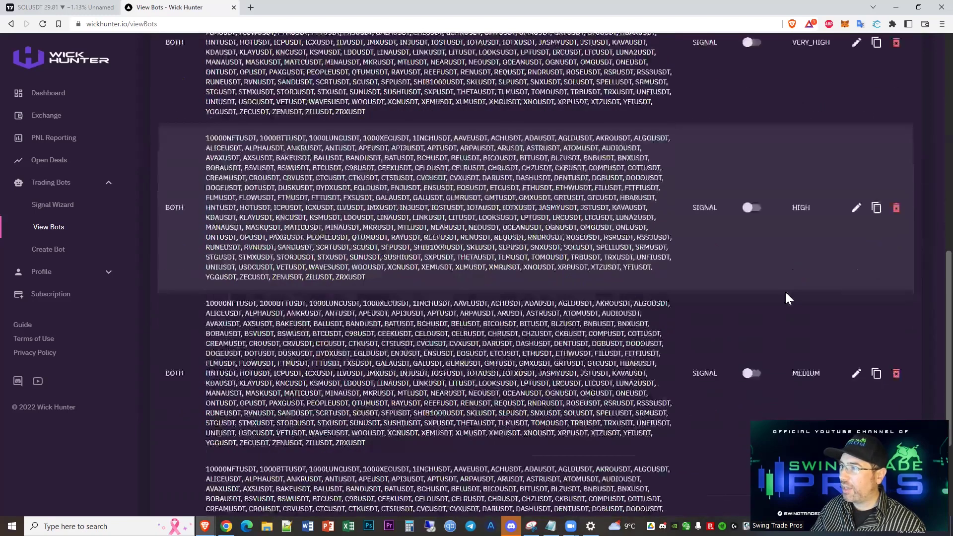
scroll(805, 416, down, 2)
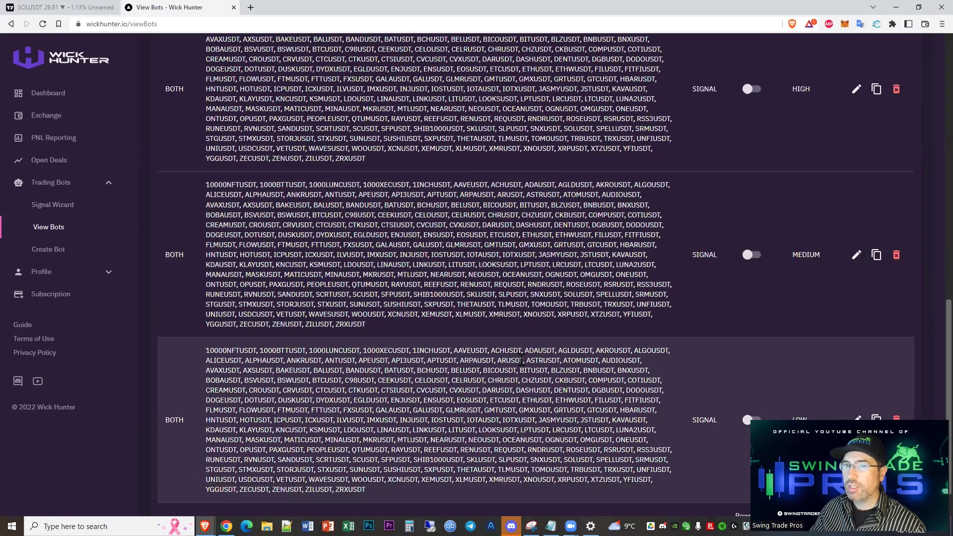
scroll(671, 287, up, 7)
scroll(701, 288, down, 1)
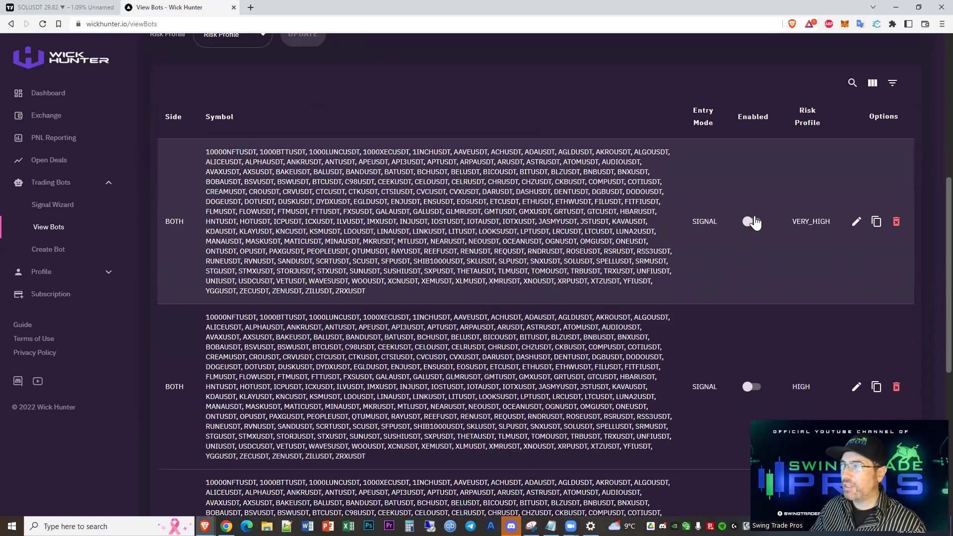
click(749, 228)
scroll(749, 233, down, 3)
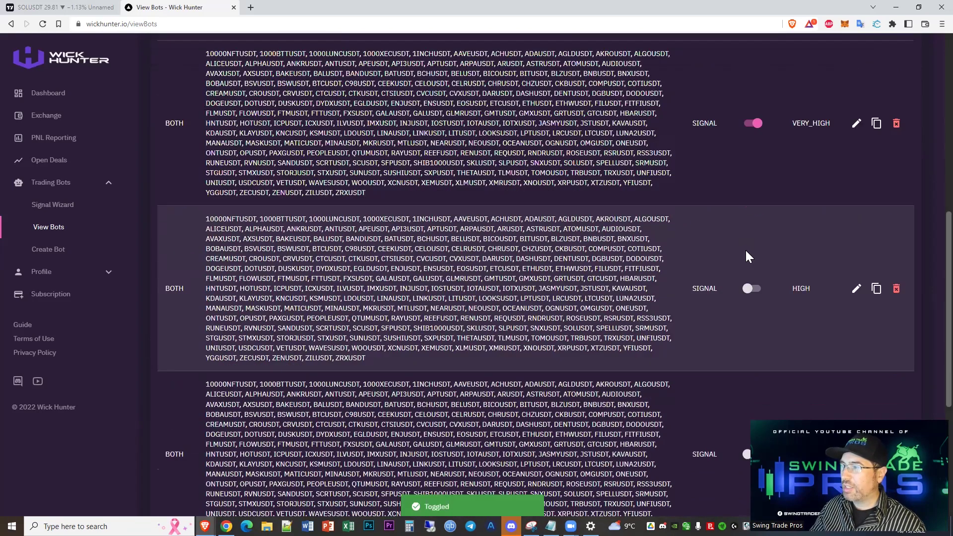
click(749, 238)
scroll(749, 248, down, 3)
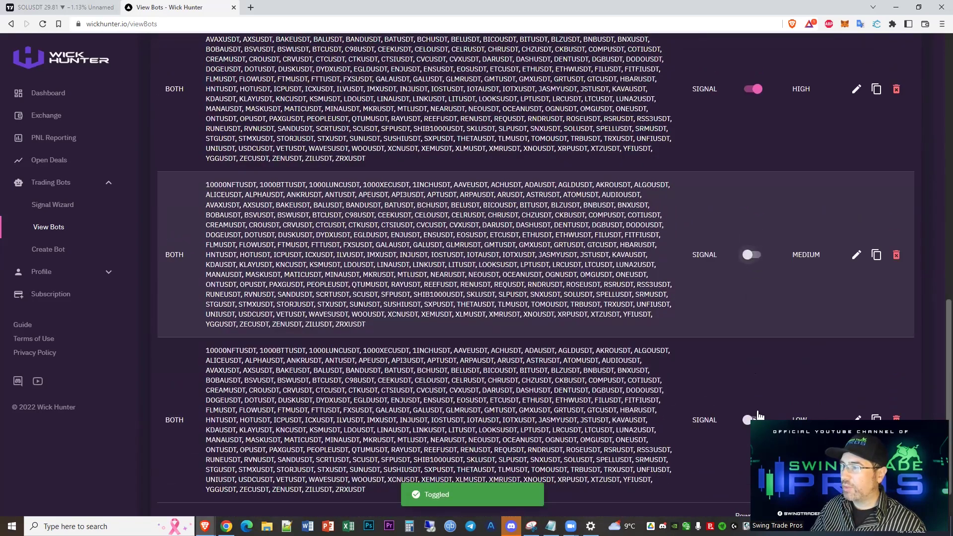
click(751, 254)
scroll(746, 347, down, 1)
click(752, 373)
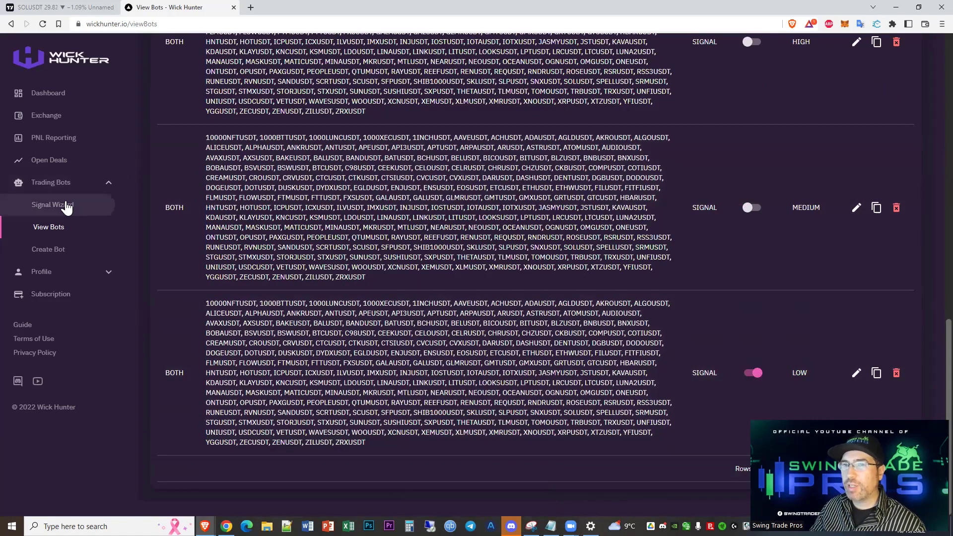
Generate a Bybit Open signal payload for ALGOUSDT with side Buy and copy it
click(67, 208)
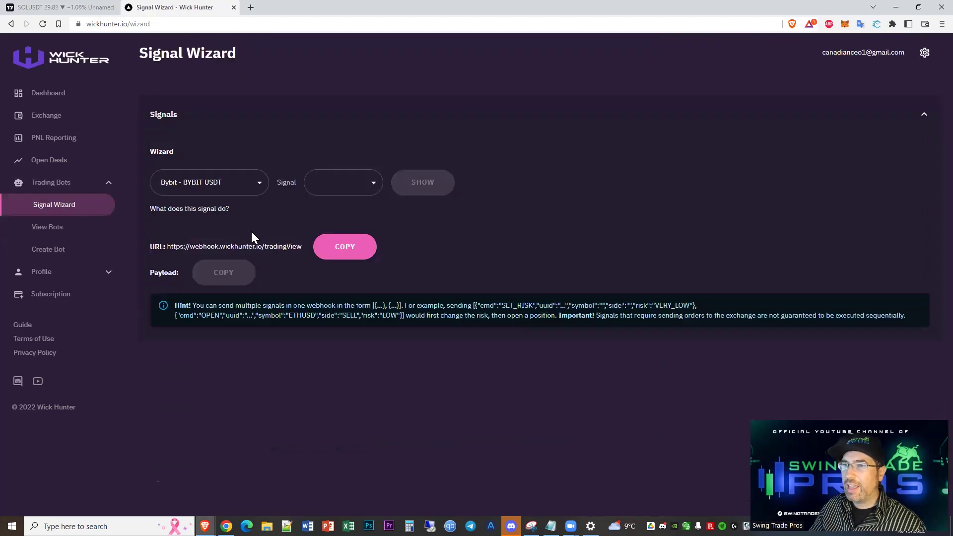
click(363, 191)
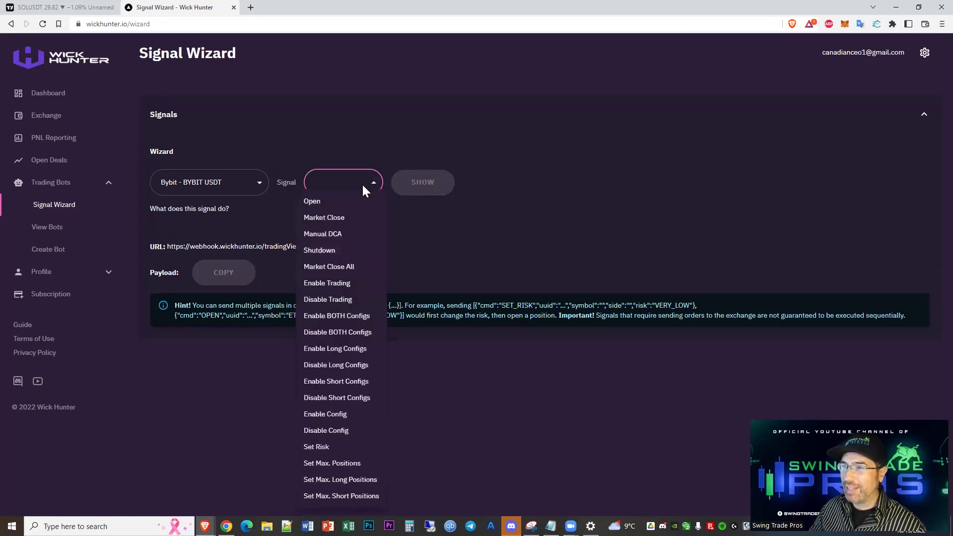
click(340, 202)
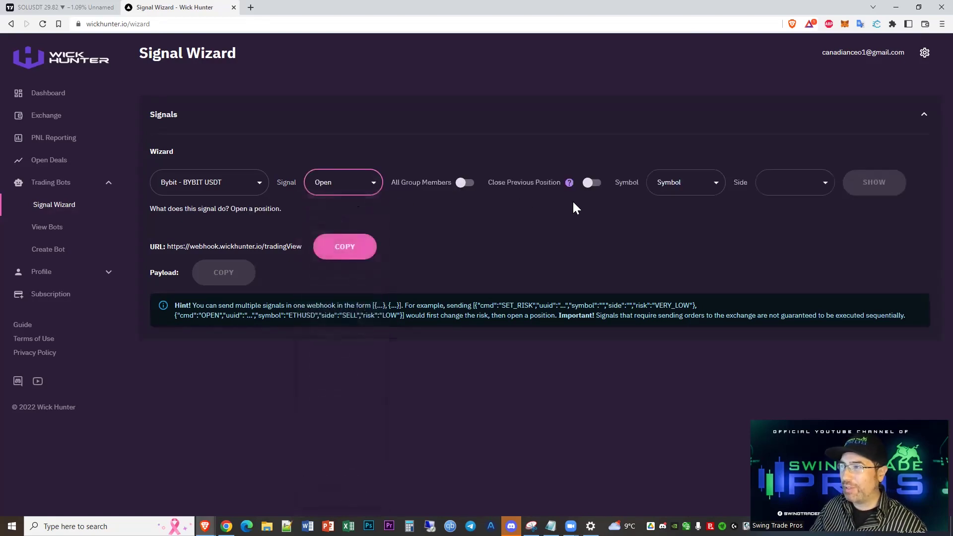
click(697, 186)
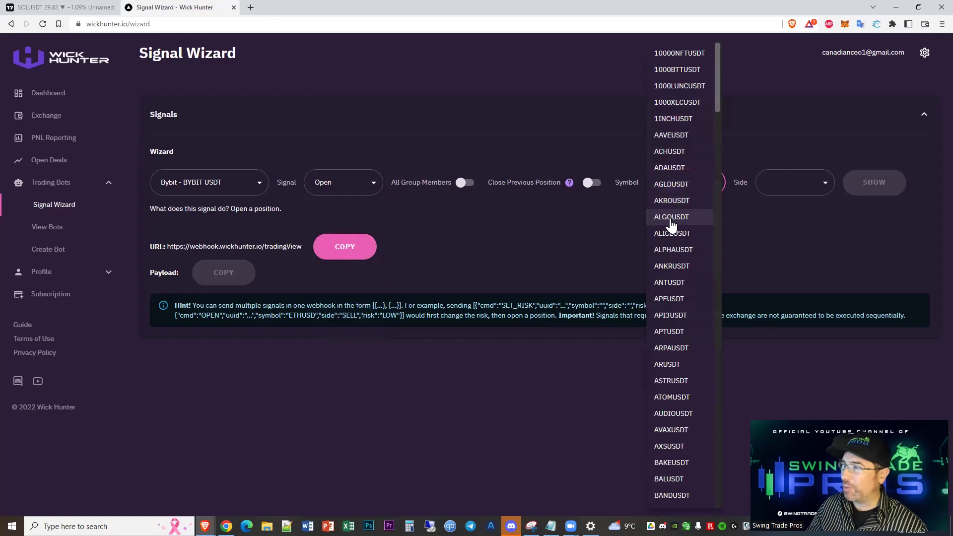
click(671, 218)
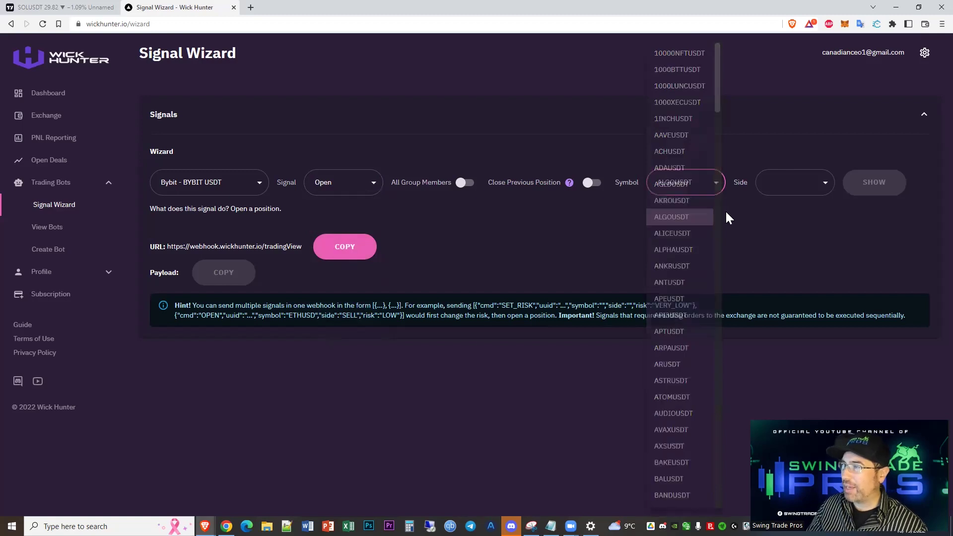
click(813, 185)
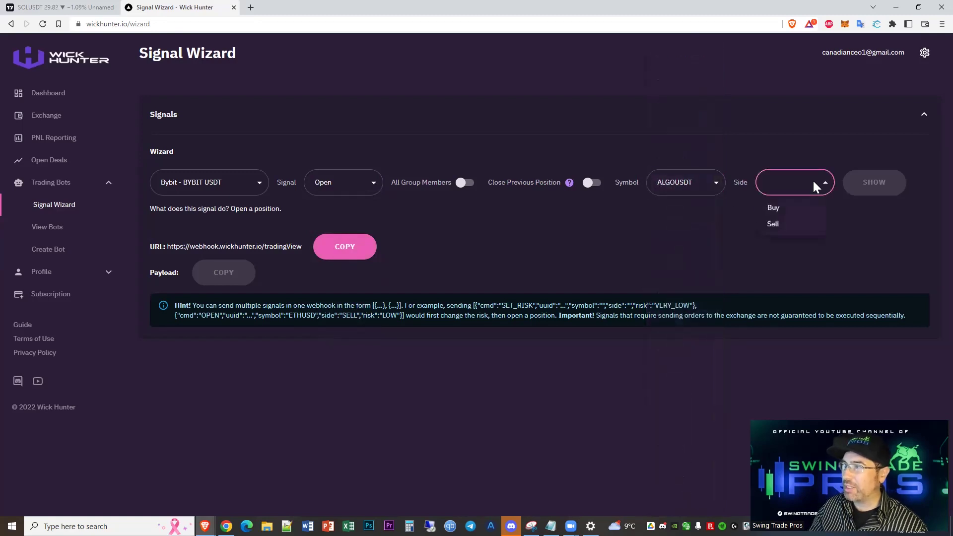
click(793, 211)
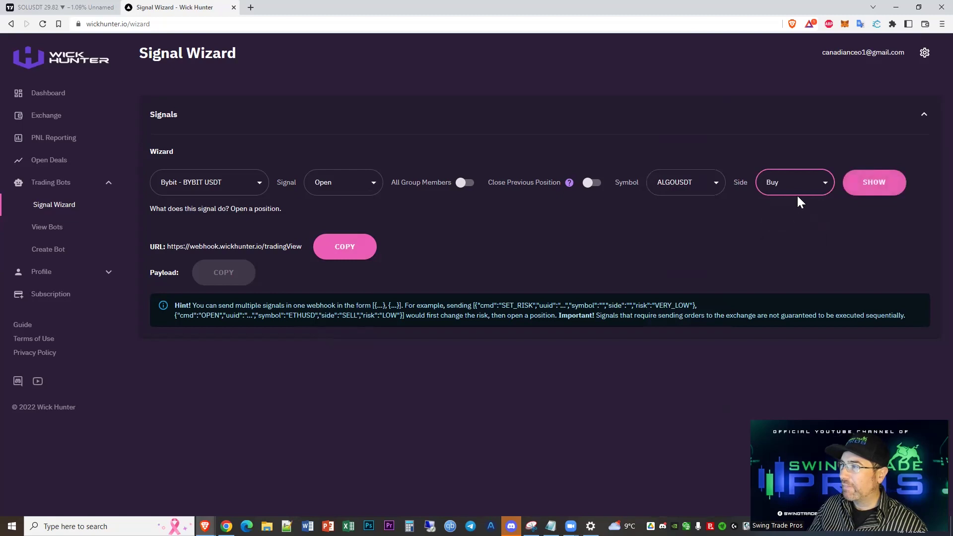
click(871, 187)
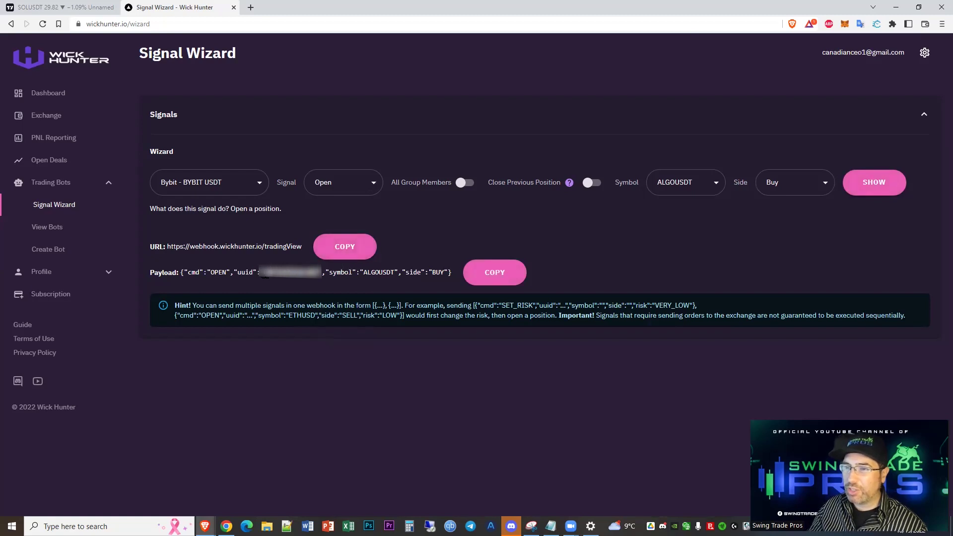
drag(266, 276, 319, 264)
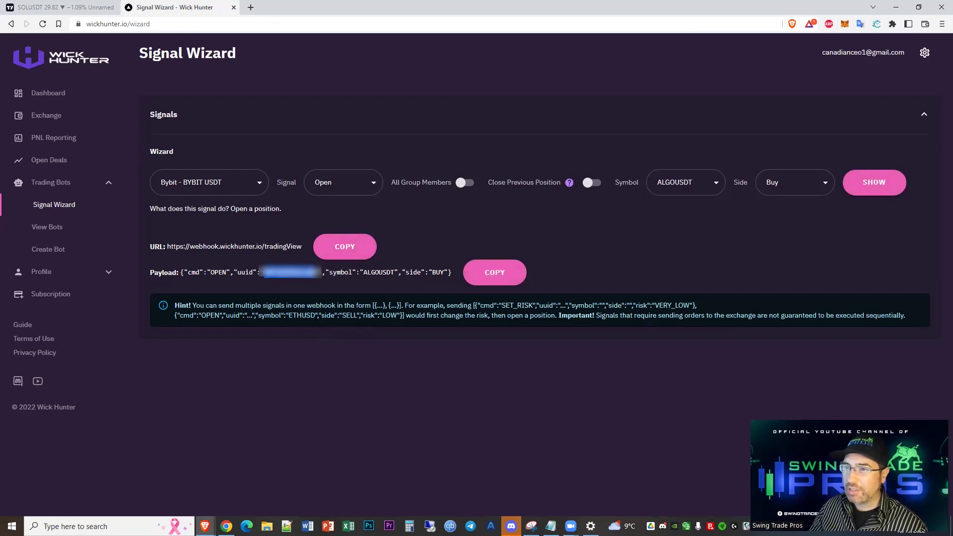
click(494, 273)
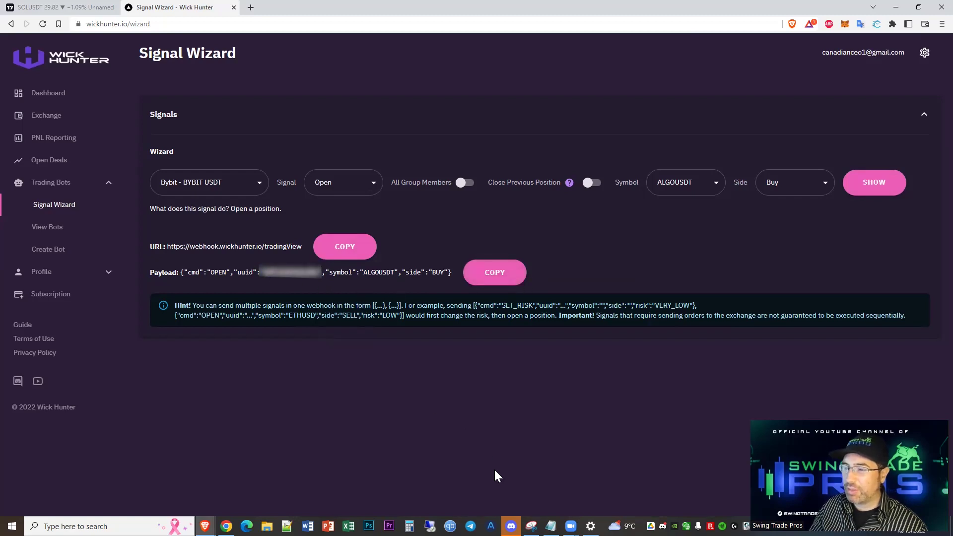
Paste the ALGOUSDT payload into Notepad and select its uuid value
click(551, 526)
key(ctrl+v)
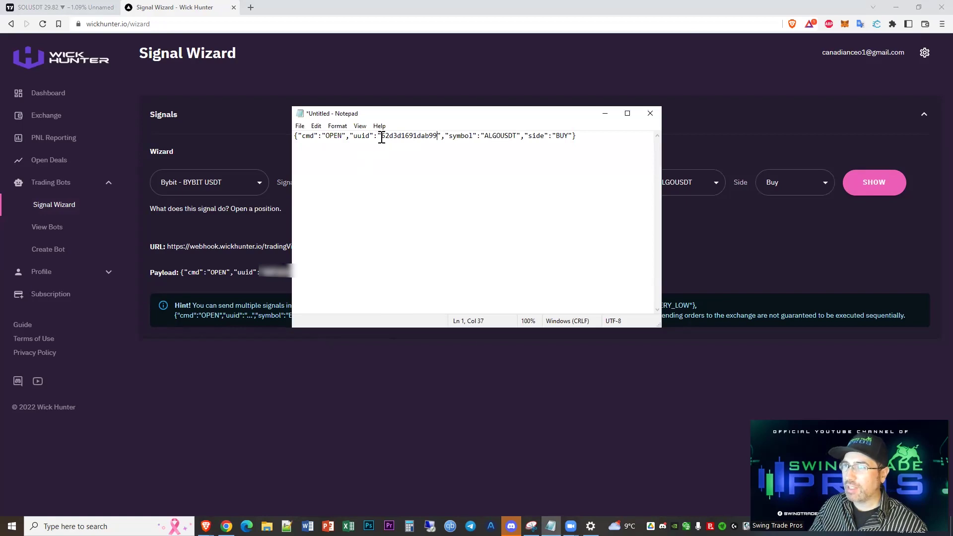
drag(382, 138, 437, 135)
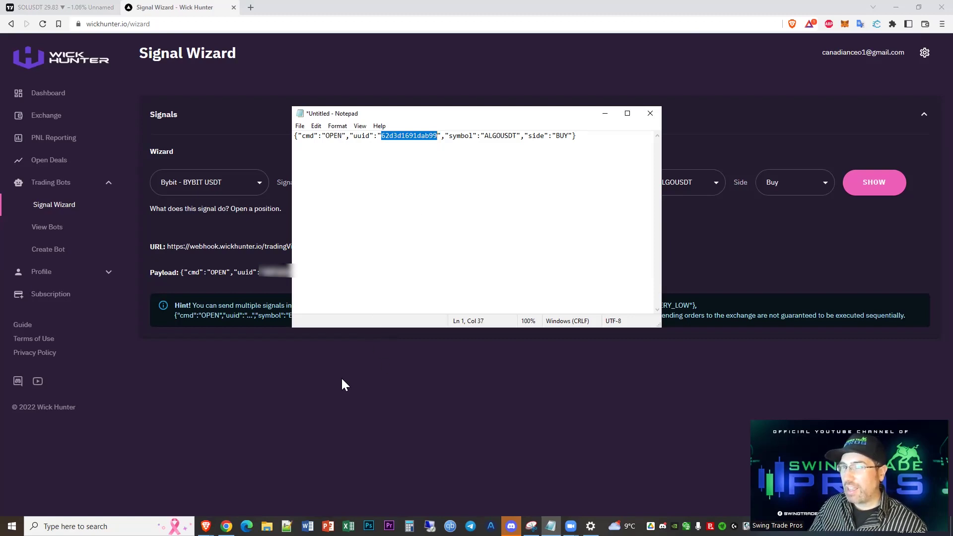
click(26, 7)
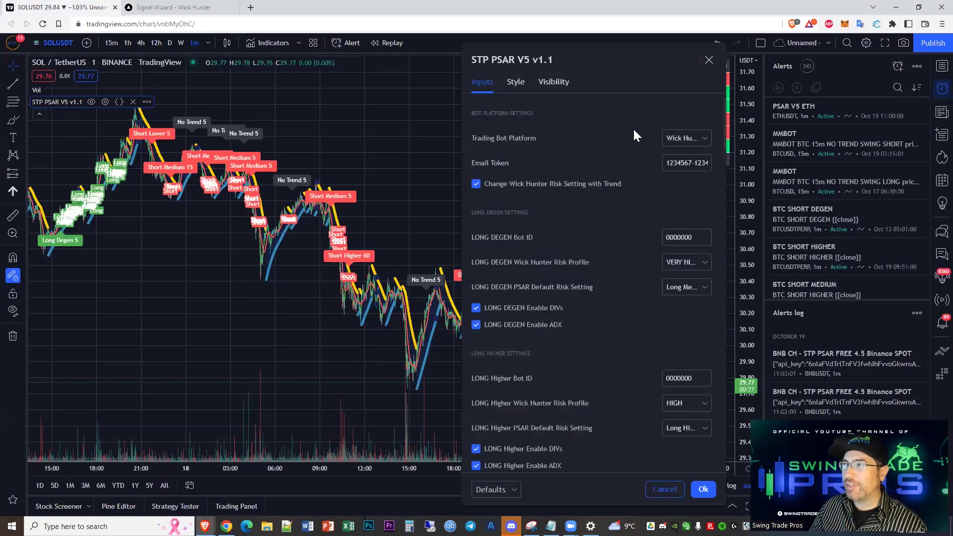
Replace the Email Token with the Wick Hunter uuid, keep LONG DEGEN at VERY HIGH, and apply
click(688, 163)
key(ctrl+a)
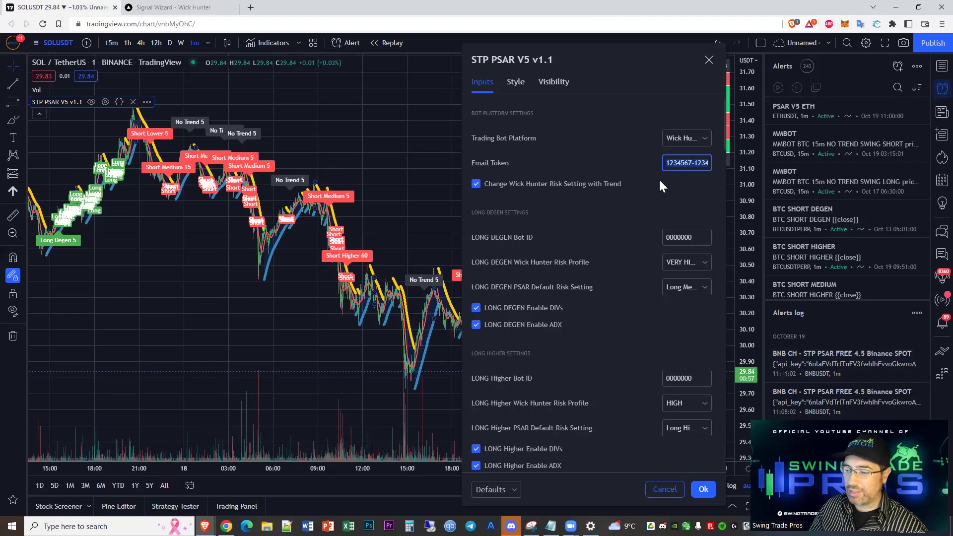
key(ctrl+v)
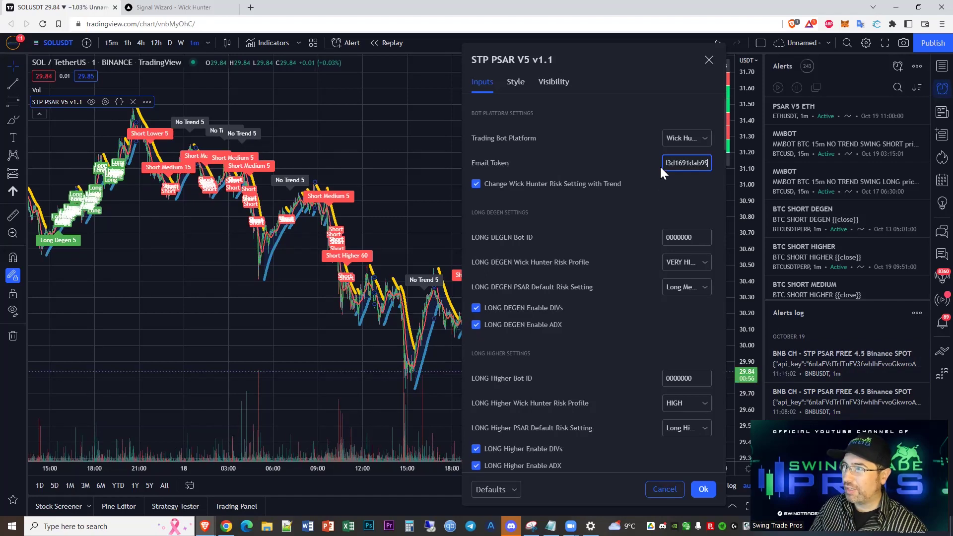
click(675, 263)
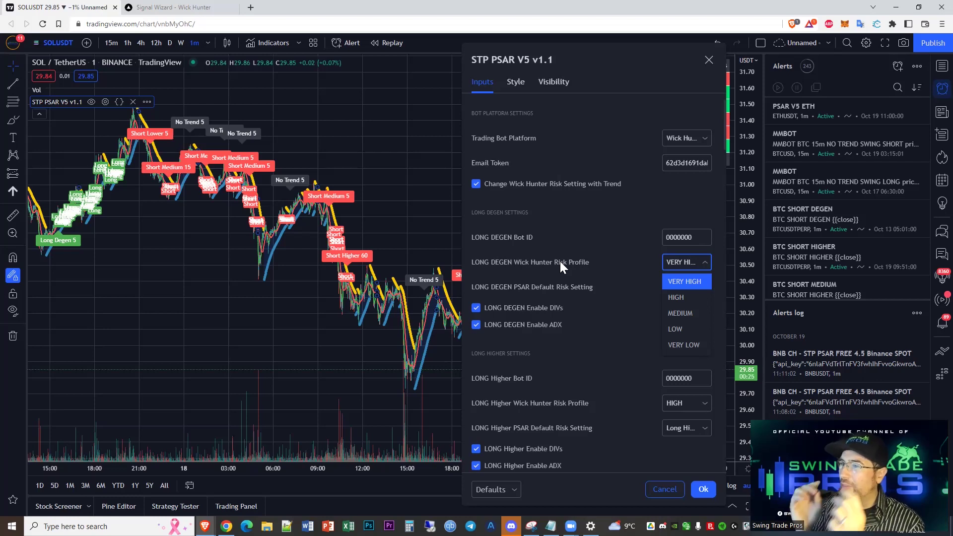
click(624, 201)
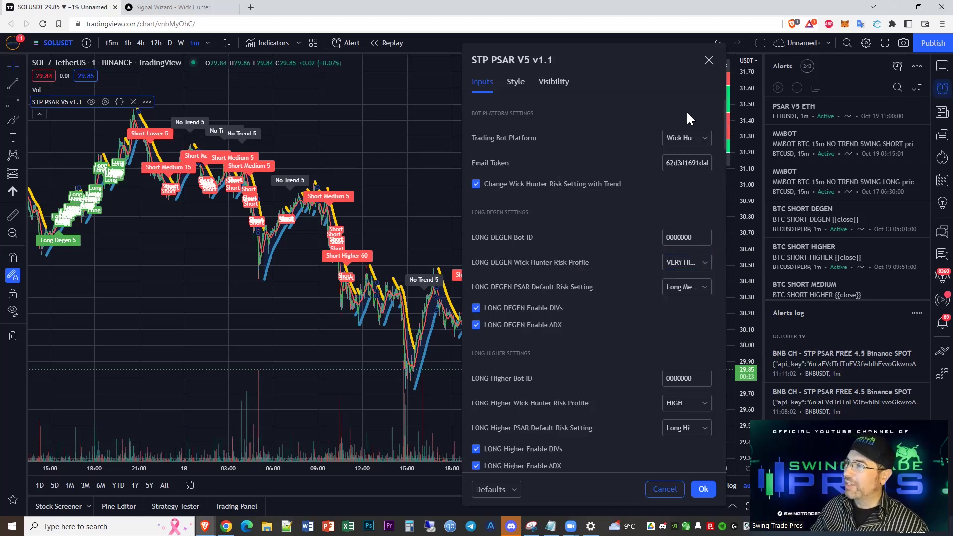
click(701, 489)
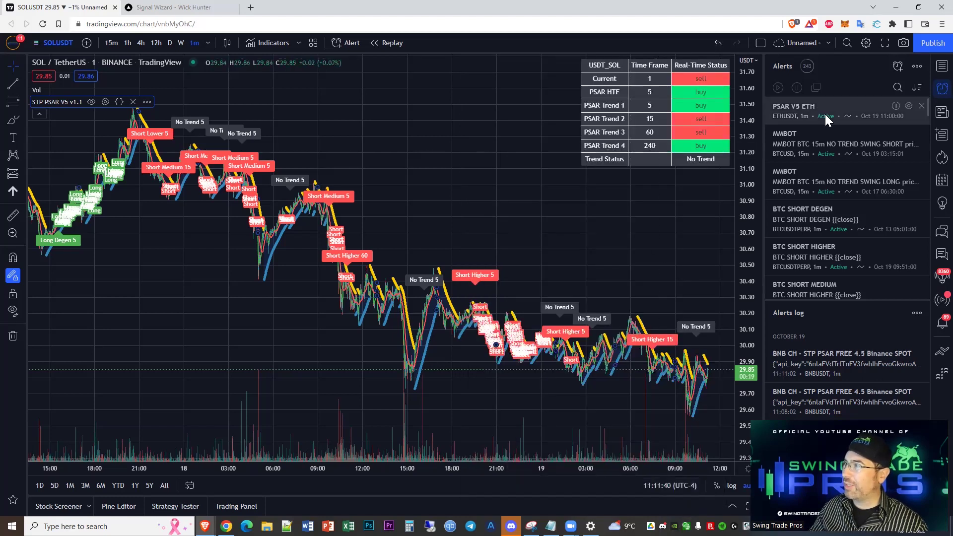
Start a SOLUSDT alert on STP PSAR V5 v1.1 using the Wick Hunter webhook URL
click(896, 67)
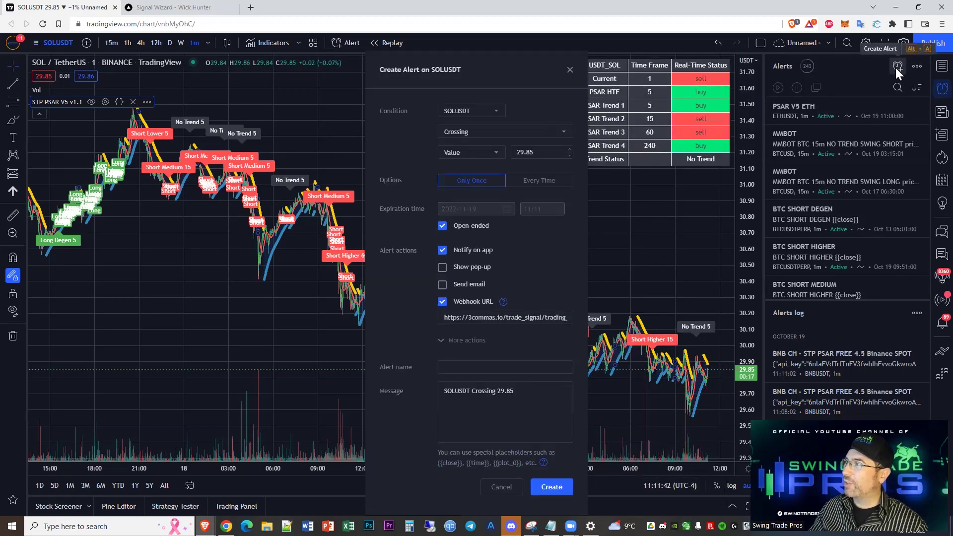
click(470, 112)
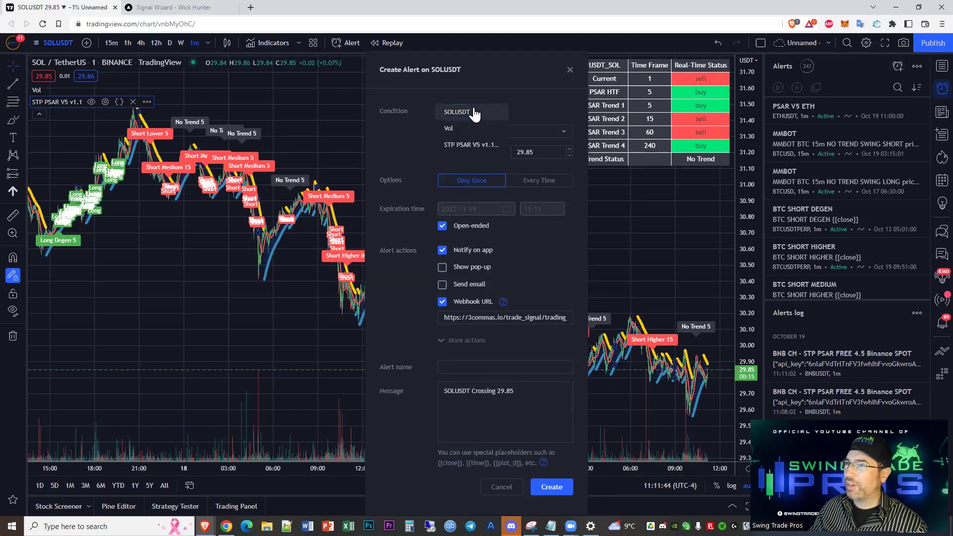
click(473, 147)
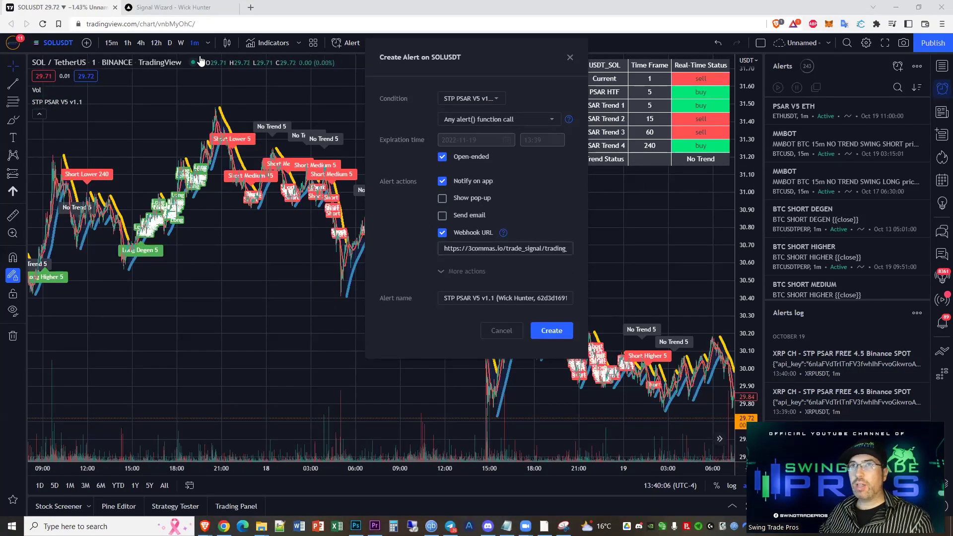
click(166, 7)
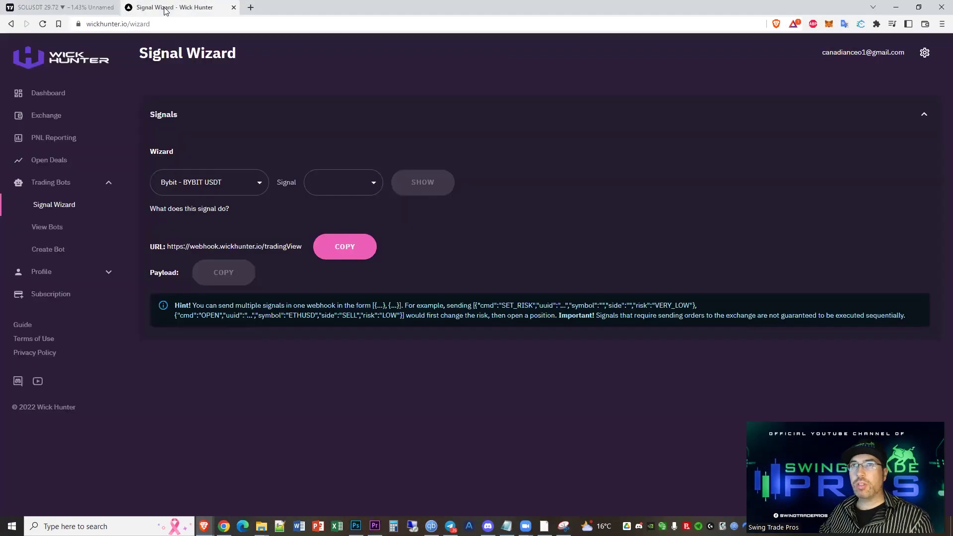
click(336, 252)
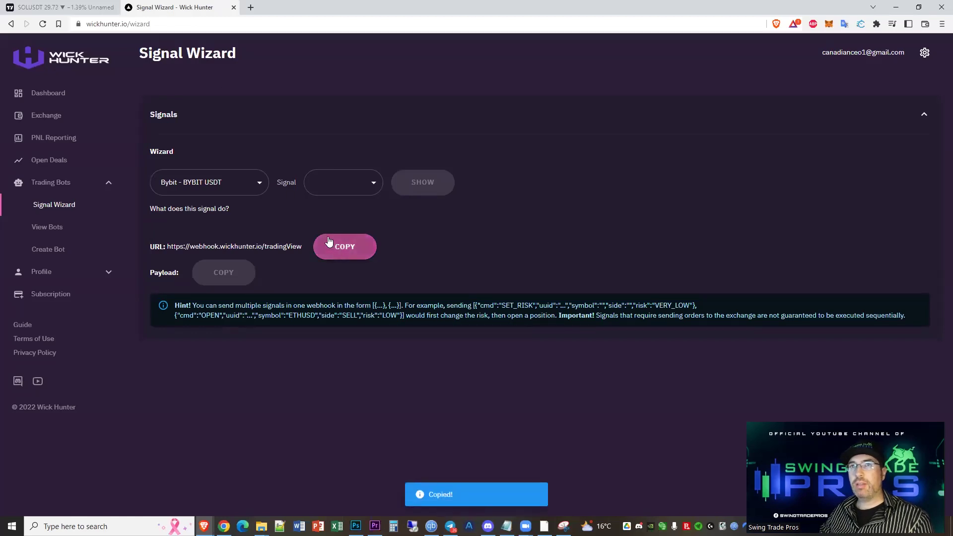
click(74, 8)
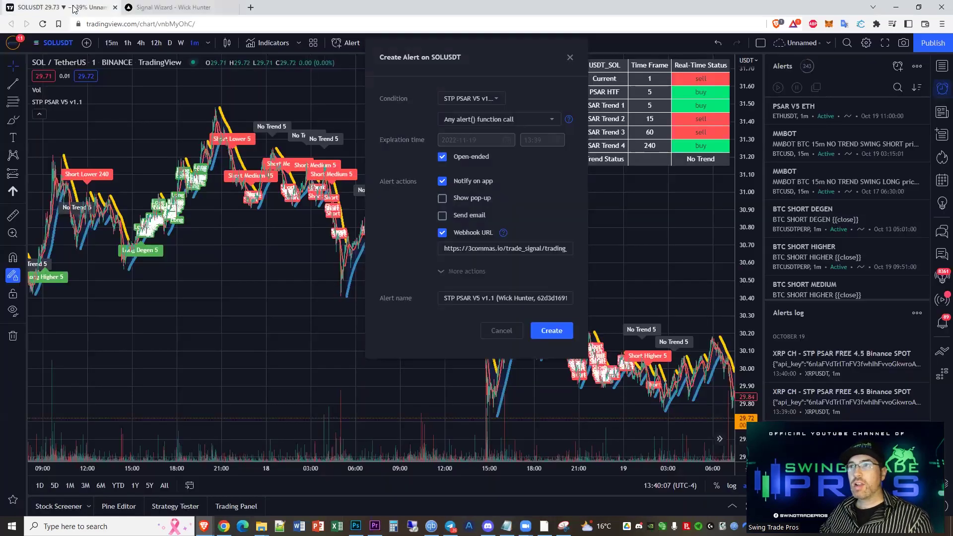
triple_click(469, 248)
key(ctrl+v)
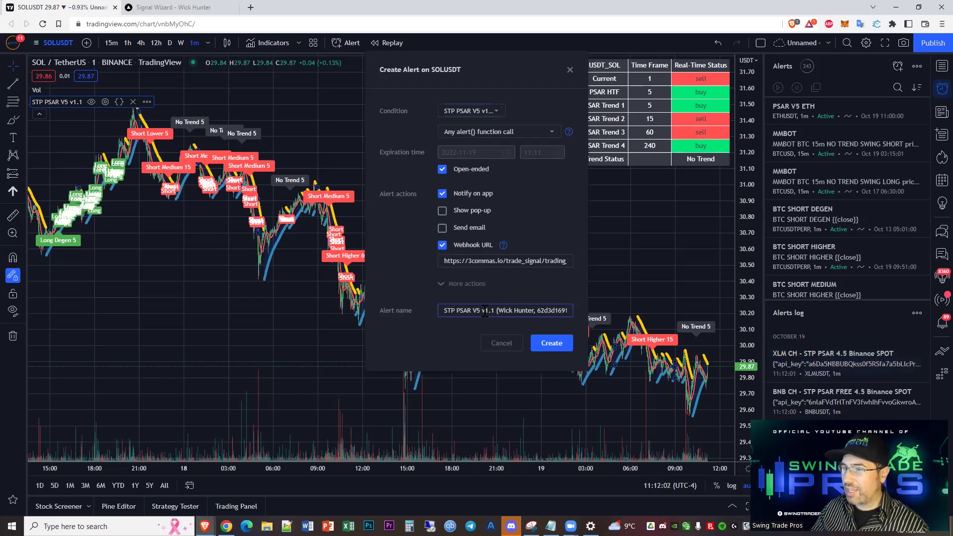
Name the alert 'SOL PSAR V5' and create it
key(ctrl+a)
text(S)
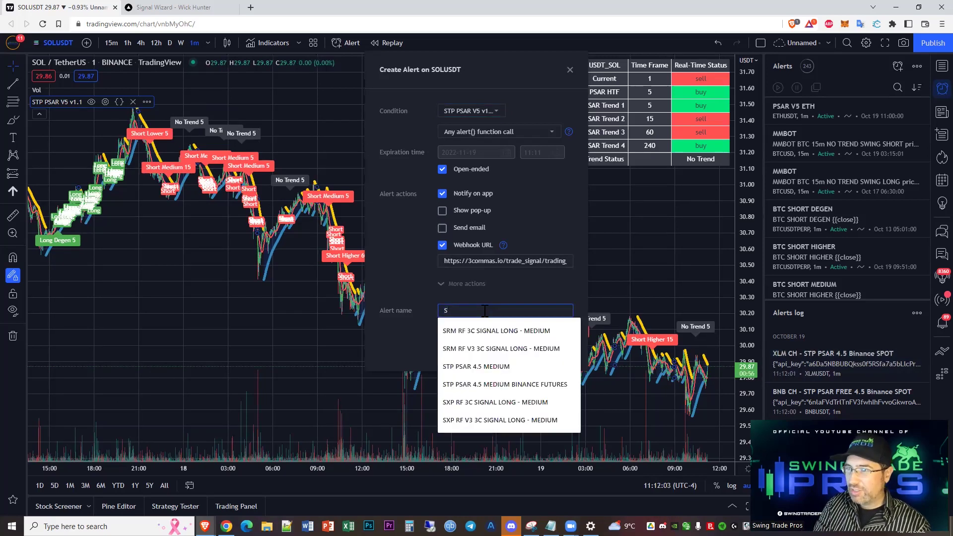
text(OL PSAR V%)
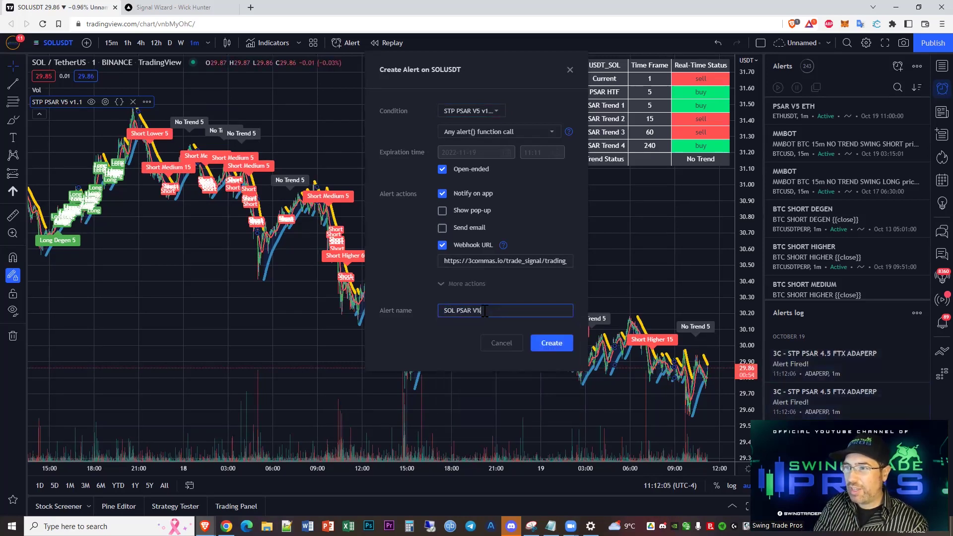
click(556, 342)
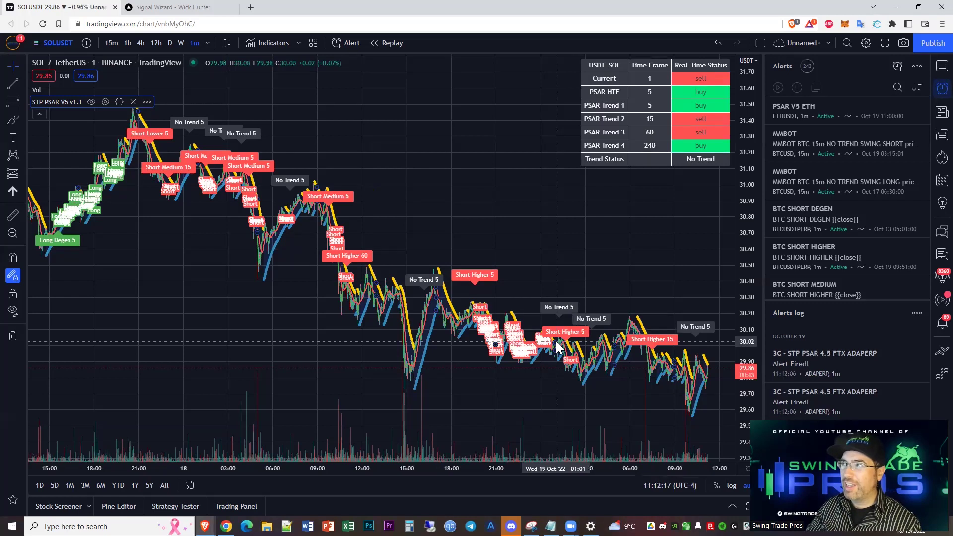
mouse_move(799, 108)
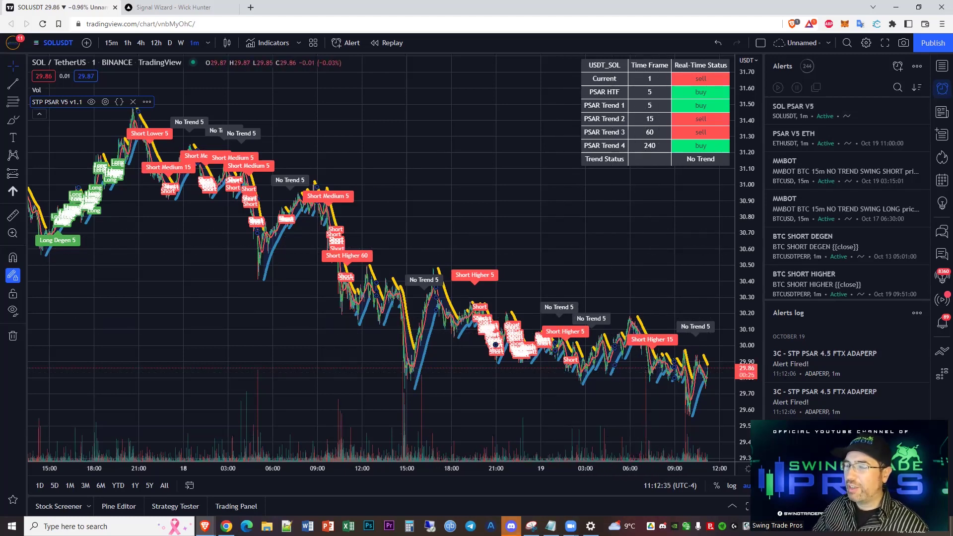
In Discord, open the psar-scalper-setup channel and scroll up to the PSAR V5 launch post
click(511, 526)
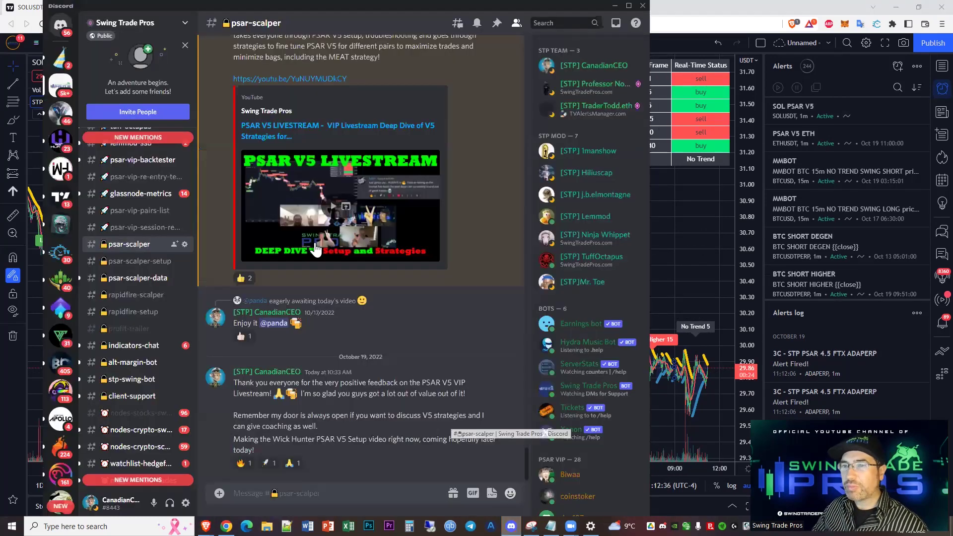
click(139, 261)
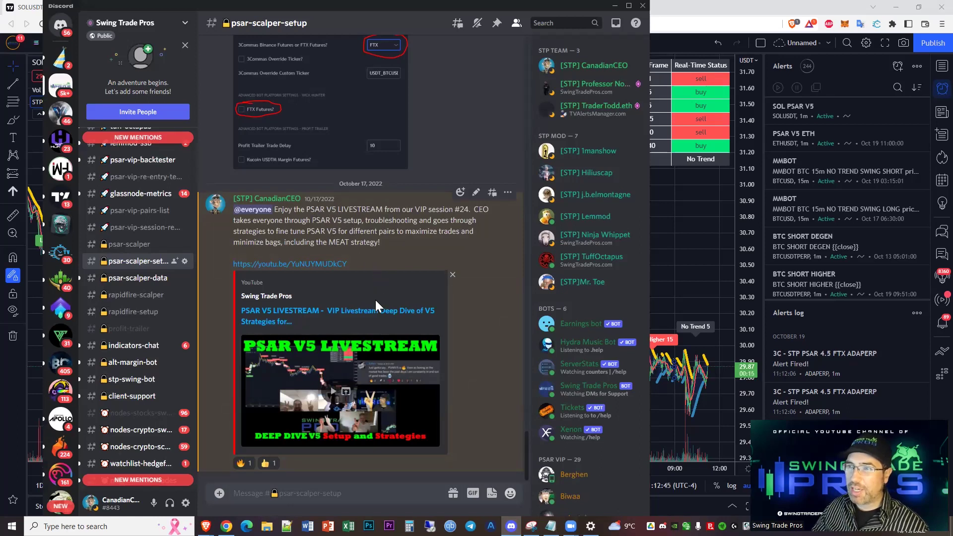
scroll(373, 303, up, 10)
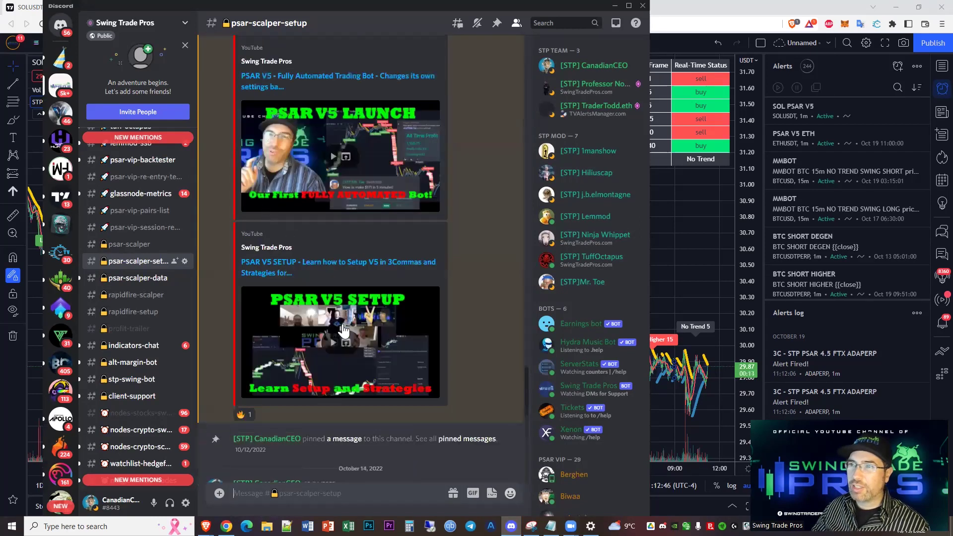
scroll(343, 327, up, 4)
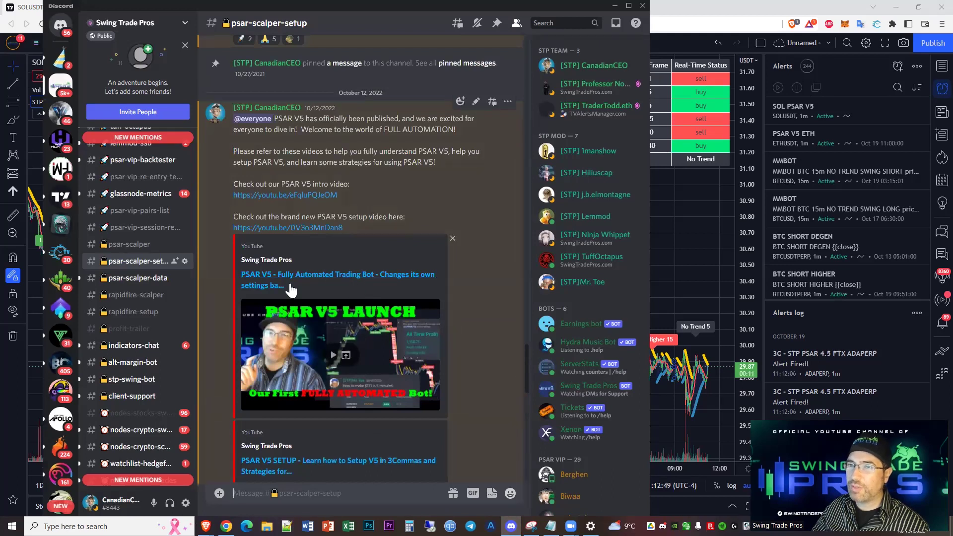
Switch to the psar-scalper channel and scroll to the PSAR V5 VIP Livestream deep-dive post
click(130, 246)
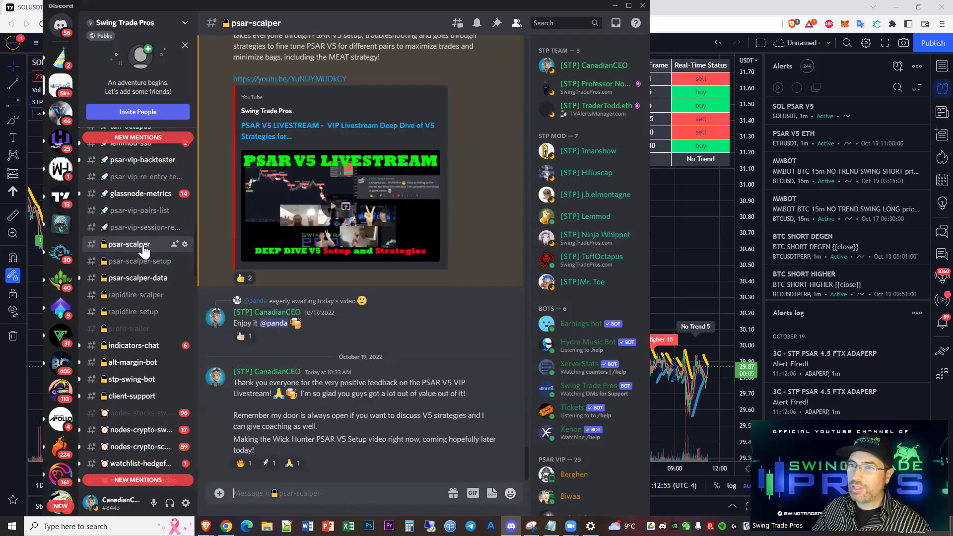
scroll(354, 363, up, 15)
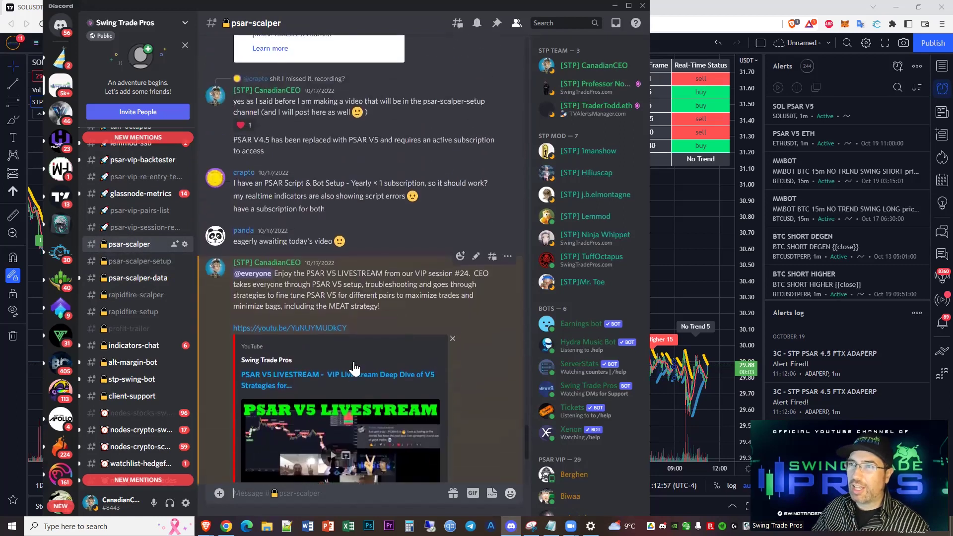
scroll(322, 294, up, 5)
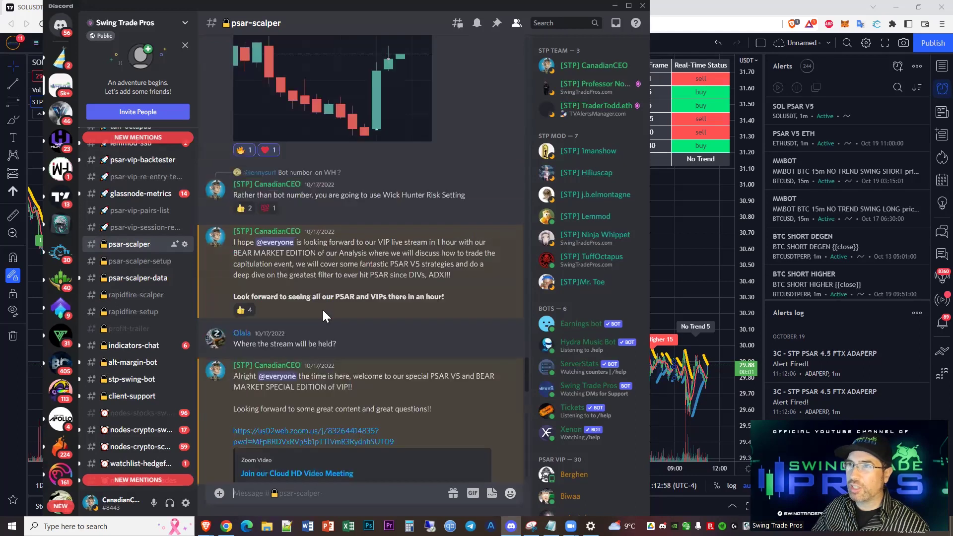
scroll(321, 312, down, 15)
scroll(322, 314, down, 5)
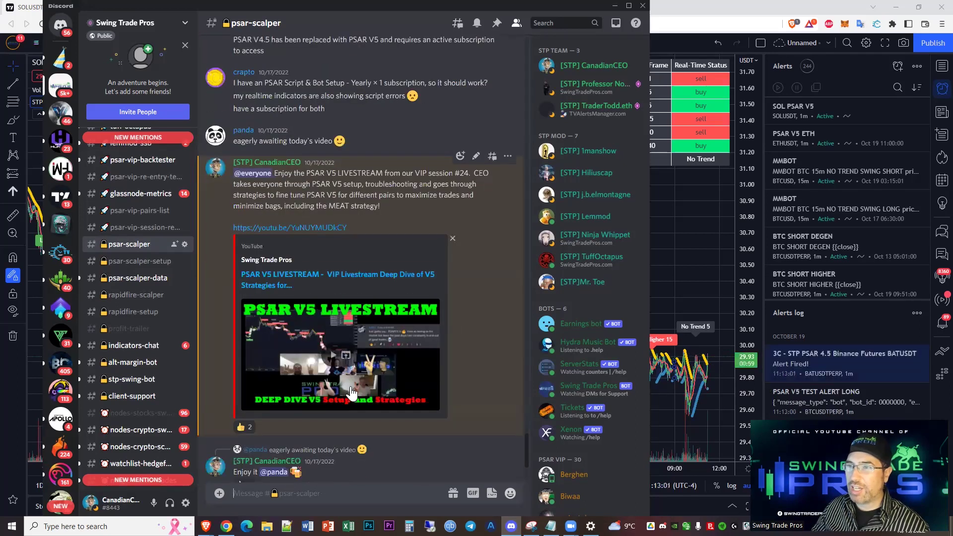